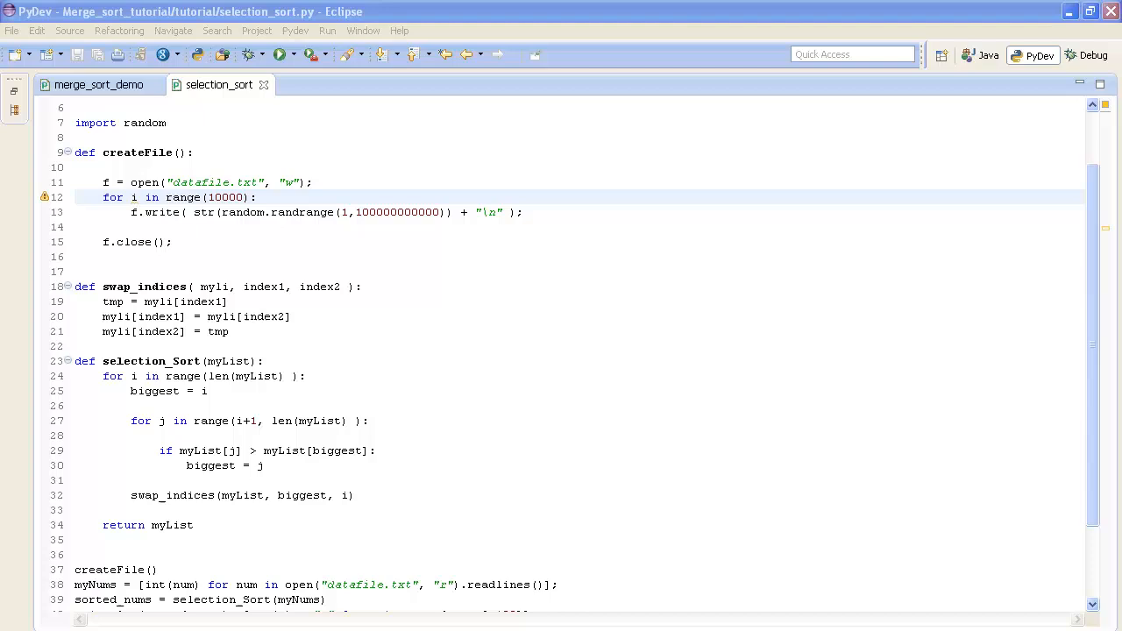
- Inspect the outer for-loop on line 24 with hover tooltips and restore the line 27 comment via undo
key(Up)
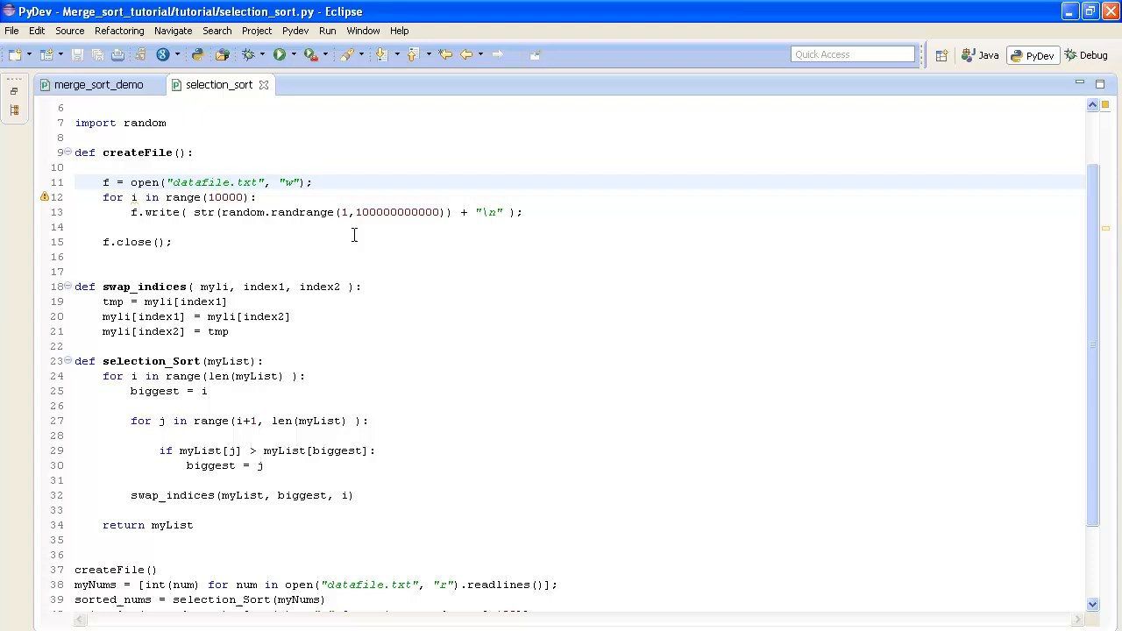
click(305, 376)
scroll(316, 342, up, 4)
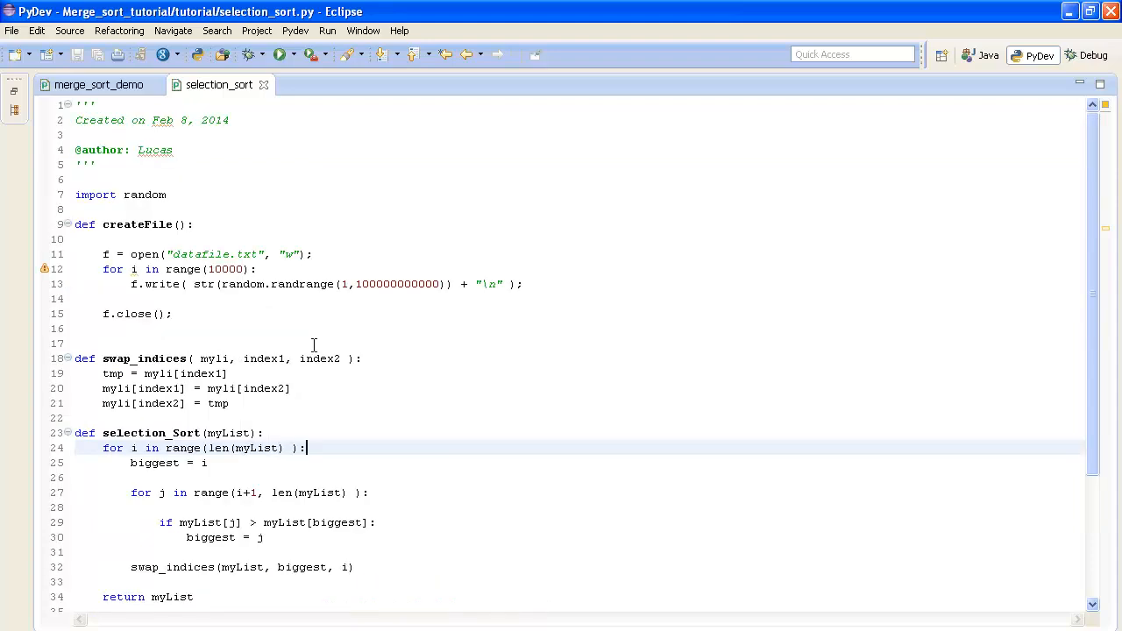
scroll(313, 346, down, 1)
scroll(313, 349, down, 1)
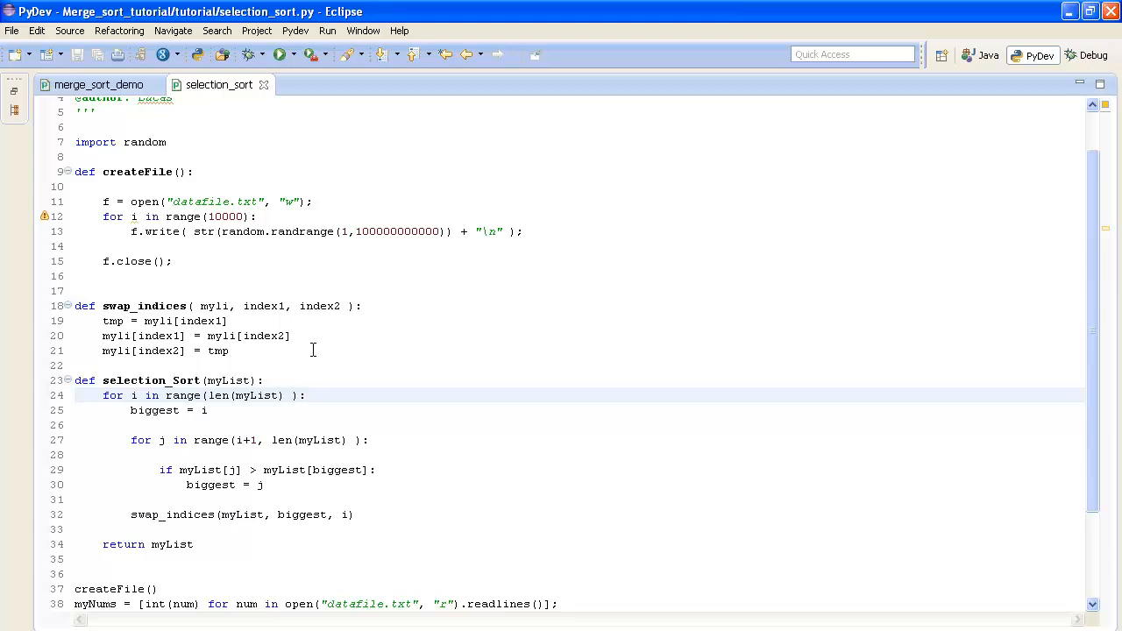
key(ctrl+z)
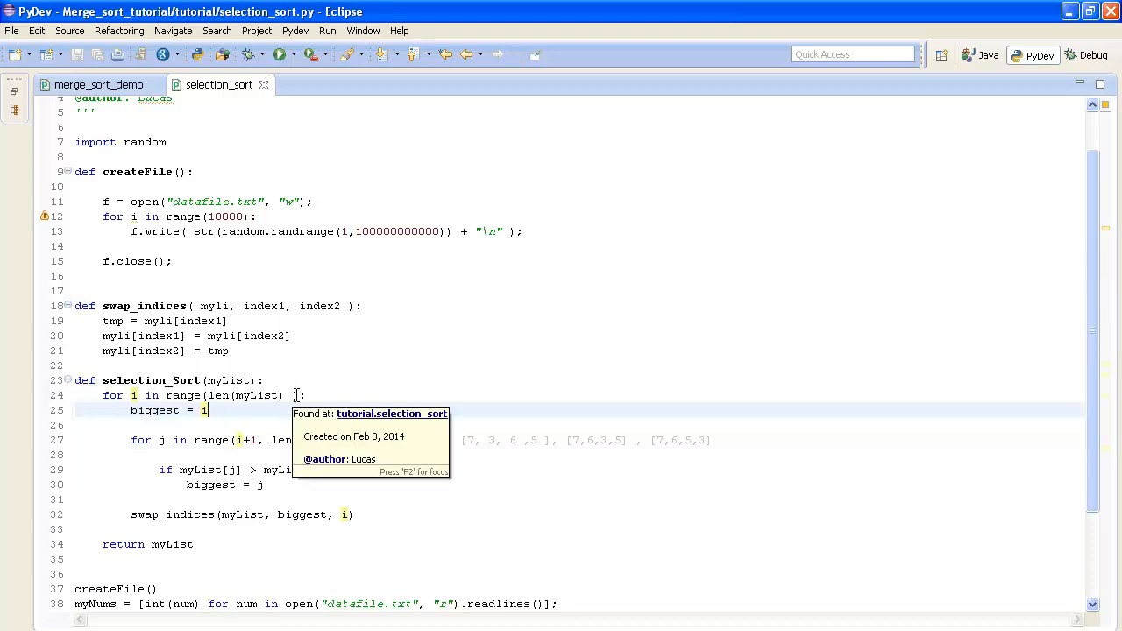
mouse_move(135, 396)
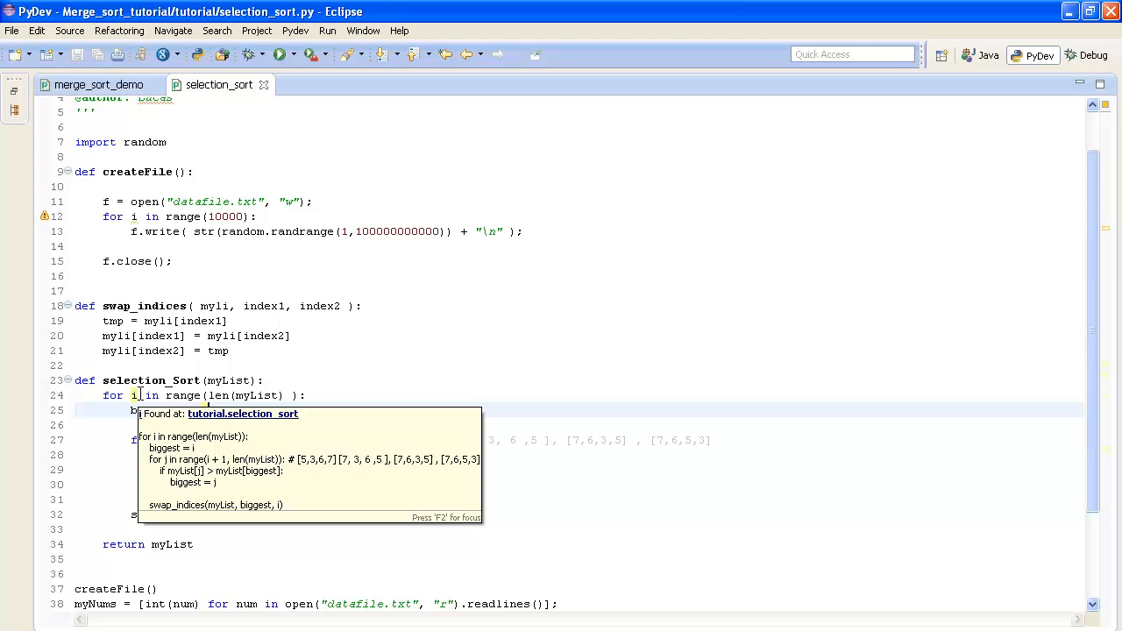
click(138, 395)
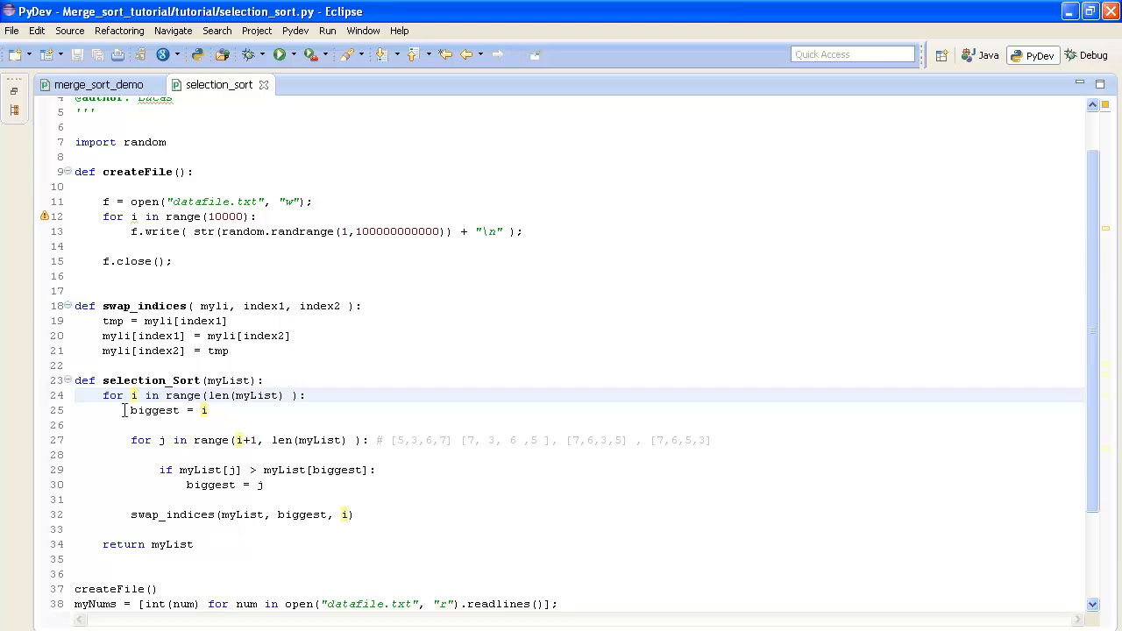
click(208, 411)
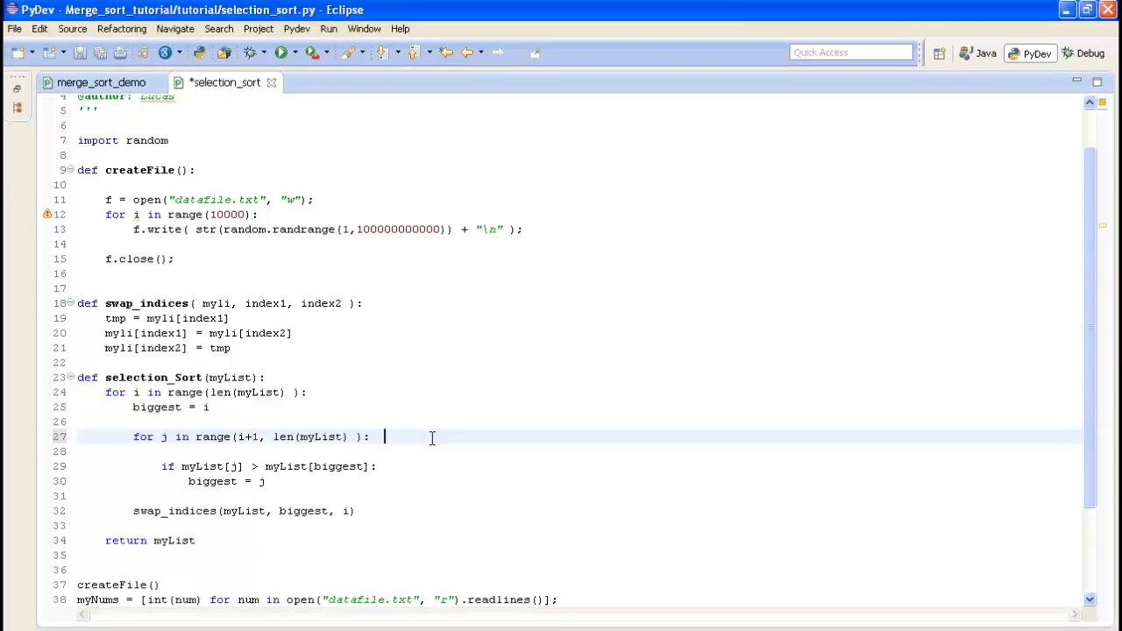
text(# [)
- Strip the comment marker before the brackets so line 27 carries the list [6,3,5,7,8,3]
click(399, 437)
key(BackSpace)
key(BackSpace)
text(6,3,9)
text(,7,8,3)
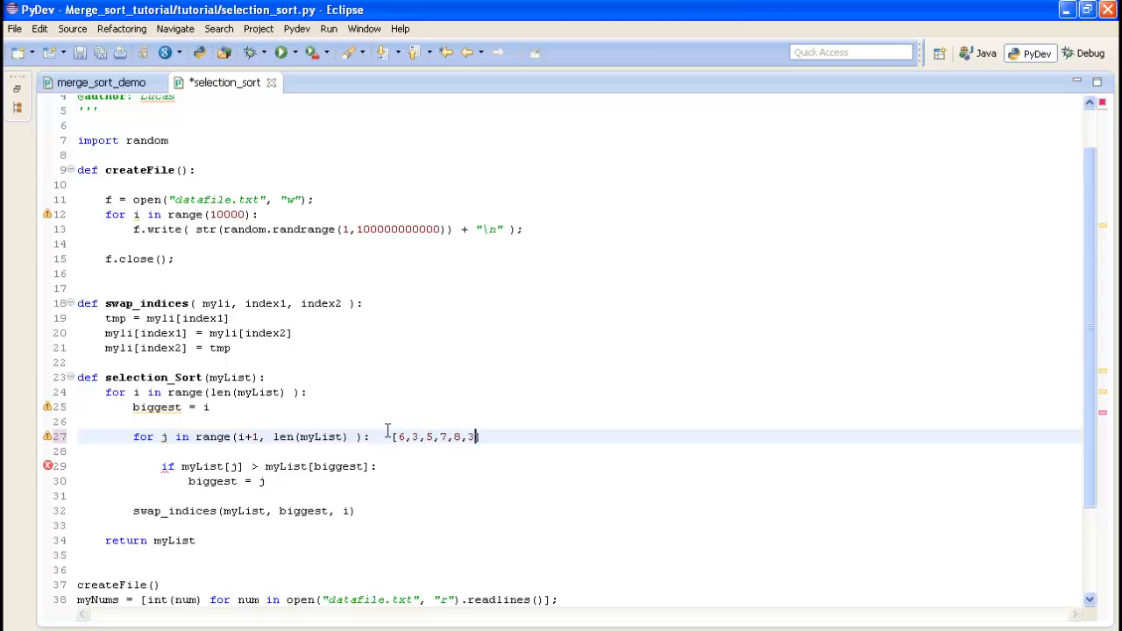
text(])
click(211, 407)
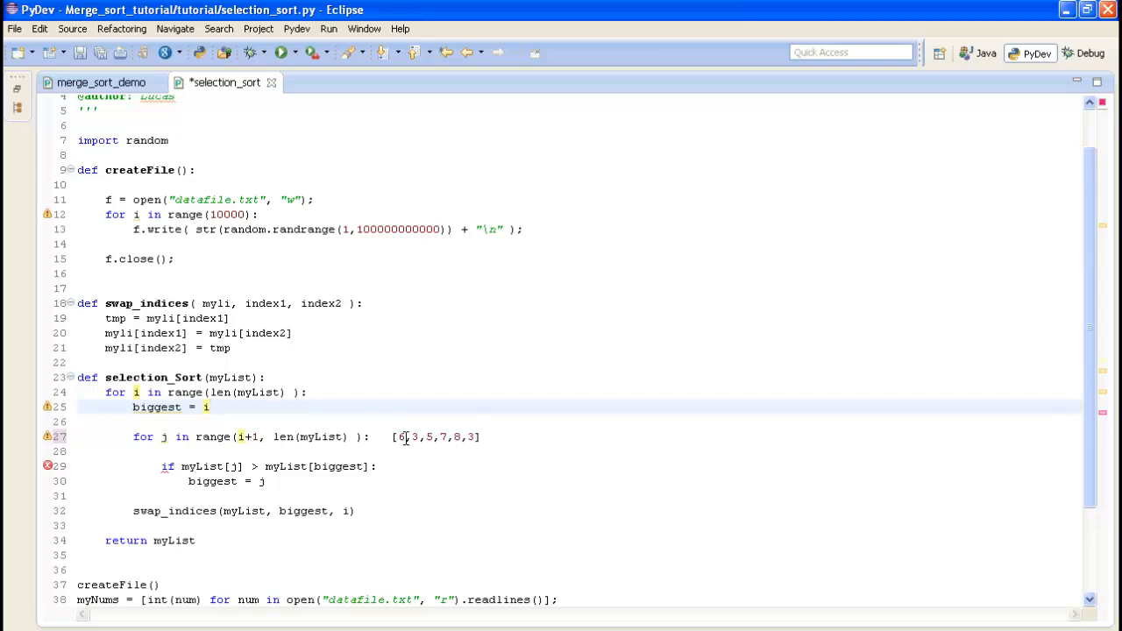
click(403, 436)
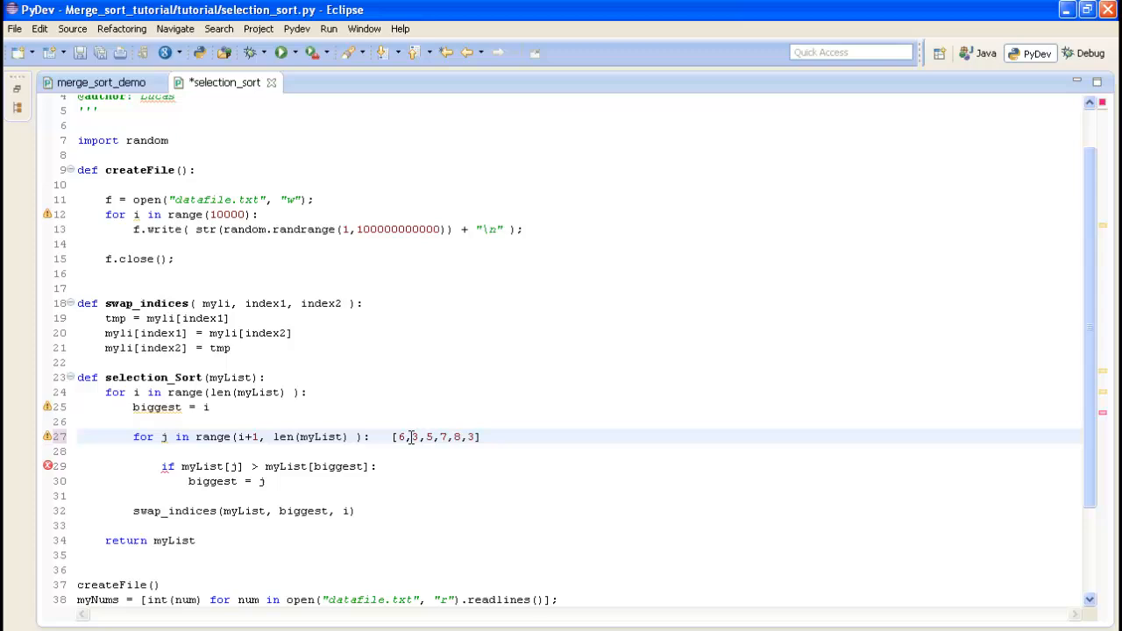
drag(412, 437, 477, 436)
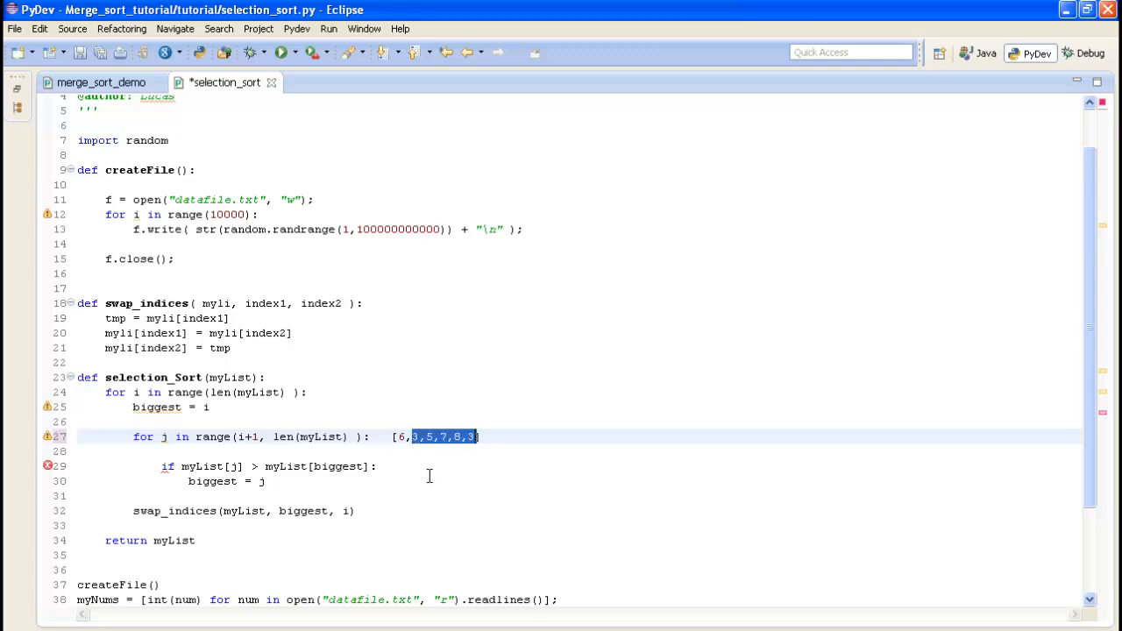
- Walk through the list elements and the biggest = j assignment on line 30
click(441, 436)
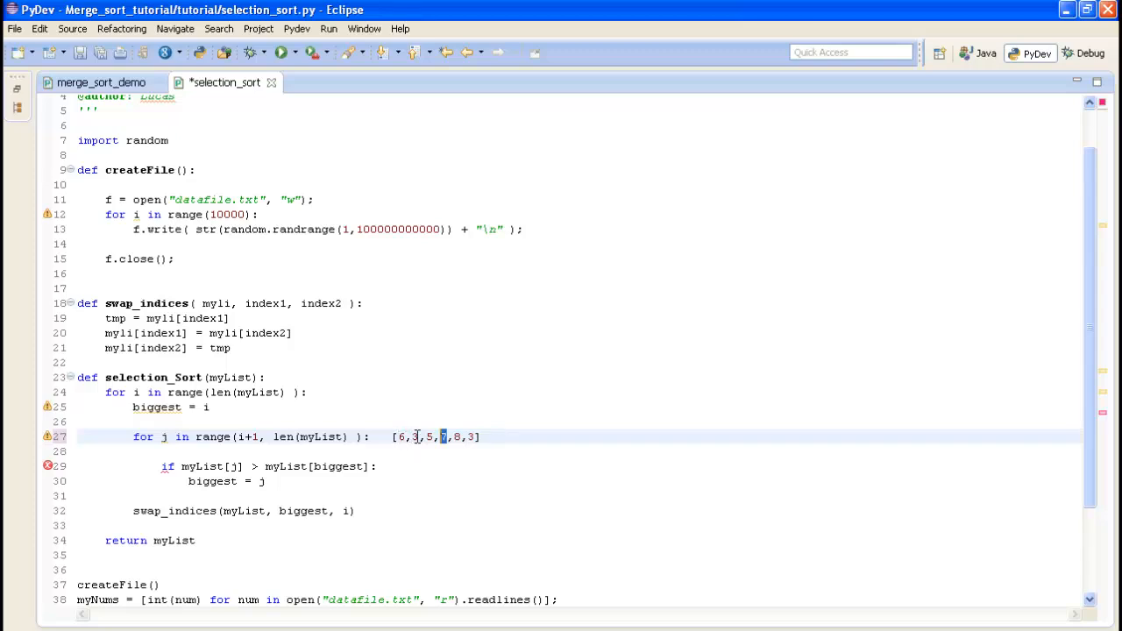
click(417, 437)
key(Left)
key(Left)
drag(266, 481, 200, 482)
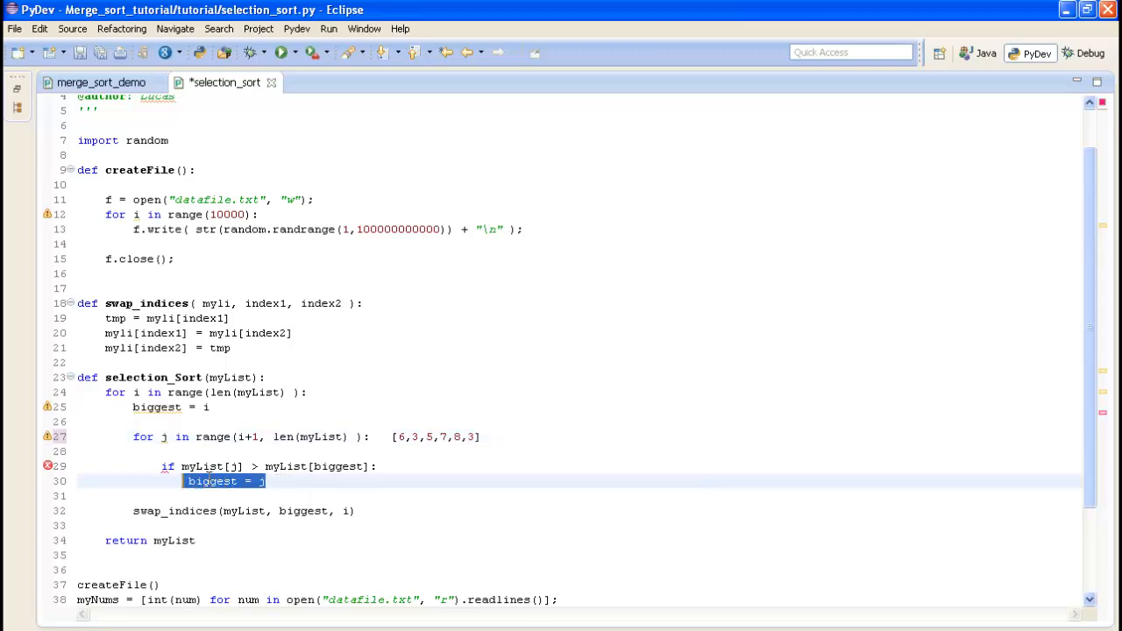
click(447, 437)
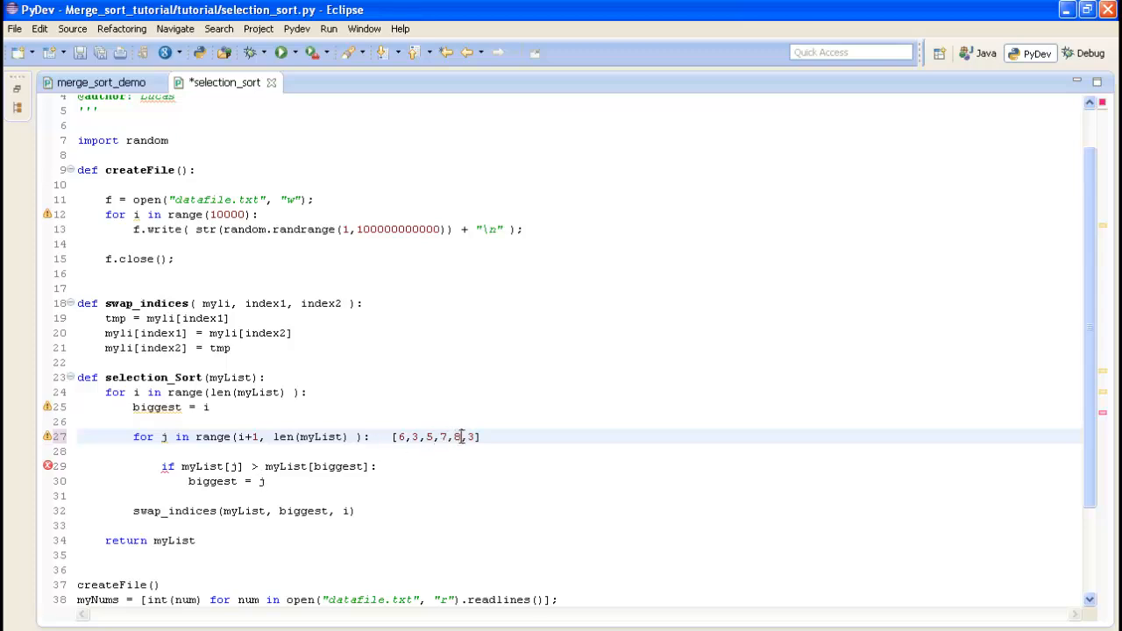
click(478, 437)
mouse_move(173, 511)
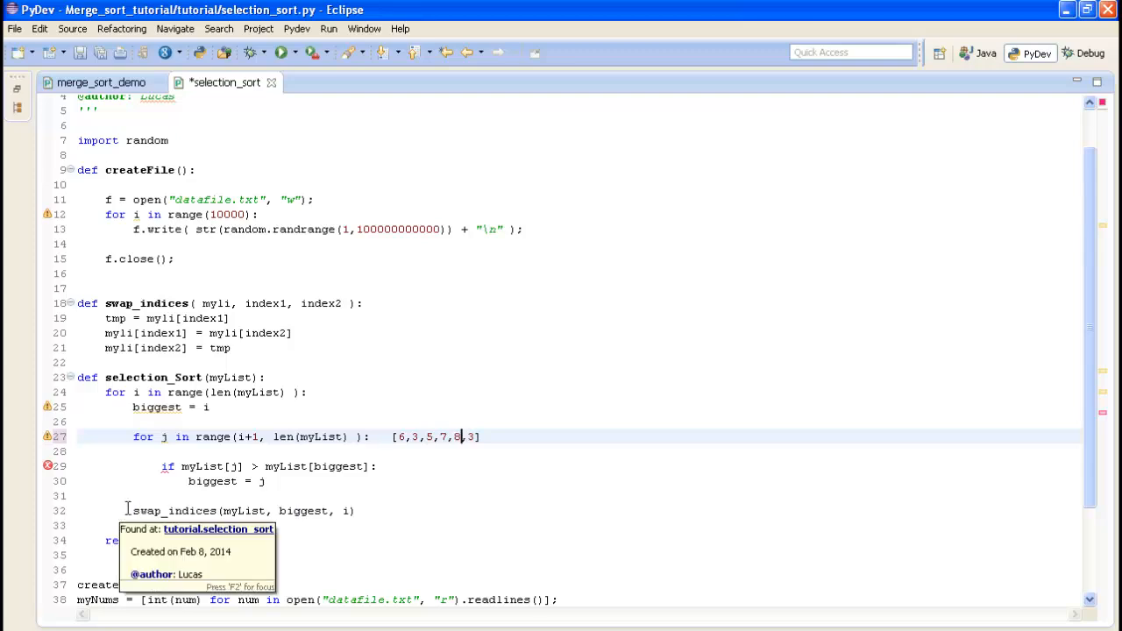
- Swap the first 6 and the 8 so the list reads [8,3,5,7,6,3]
double_click(458, 437)
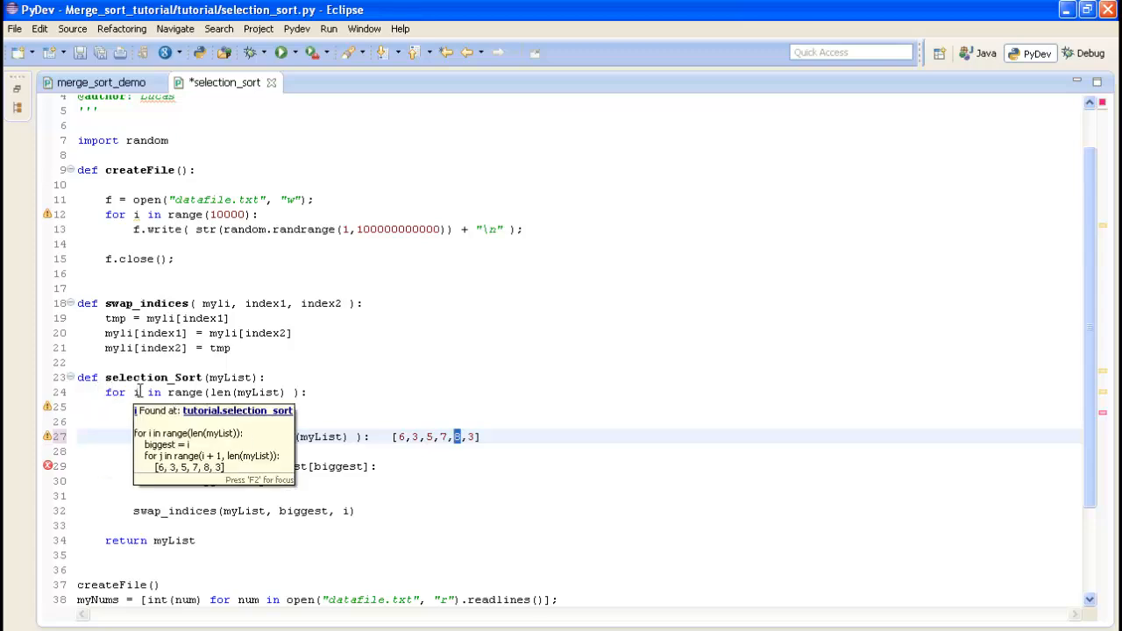
mouse_move(137, 393)
double_click(400, 436)
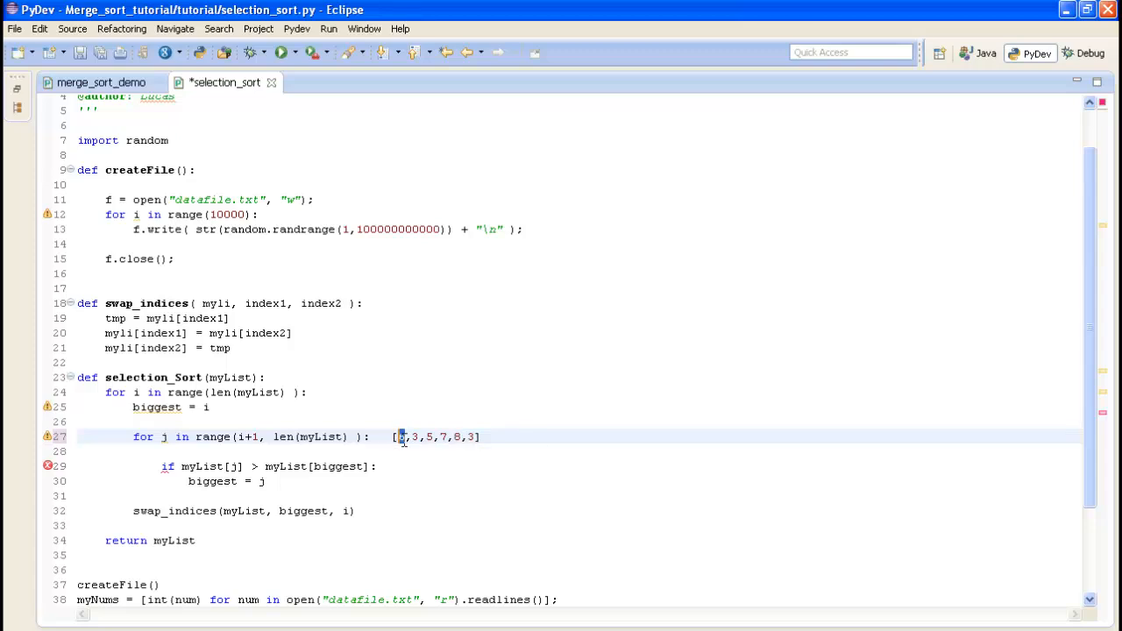
double_click(458, 437)
click(408, 437)
click(463, 437)
- Review the swap_indices call on line 32 and highlight the unsorted tail 3,5,7,6,3
click(419, 436)
drag(131, 511, 365, 511)
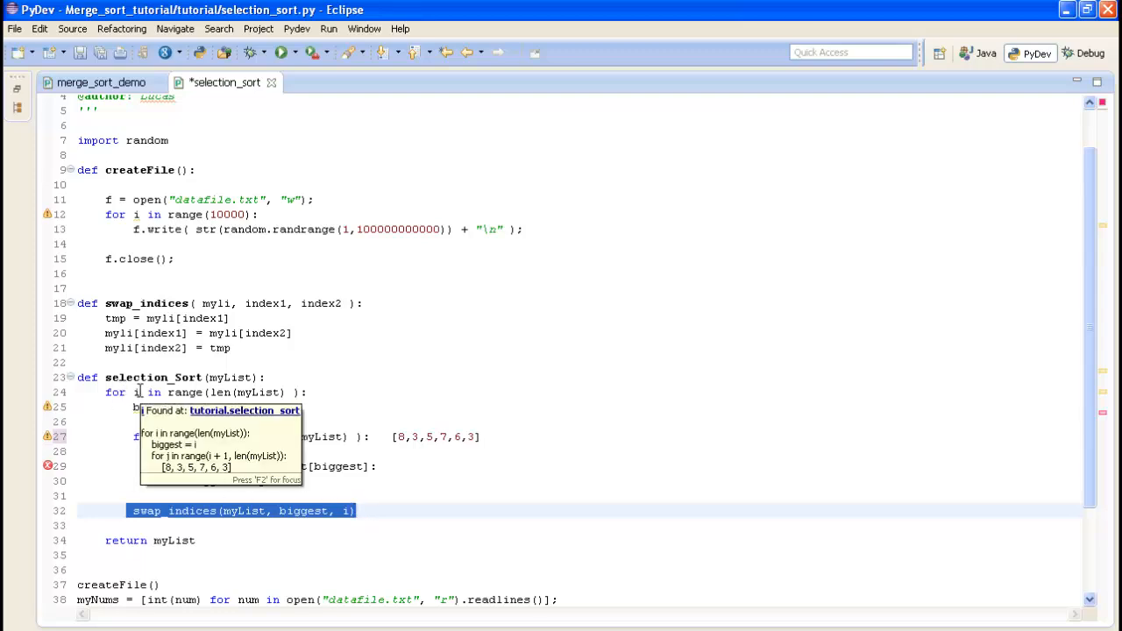
click(138, 392)
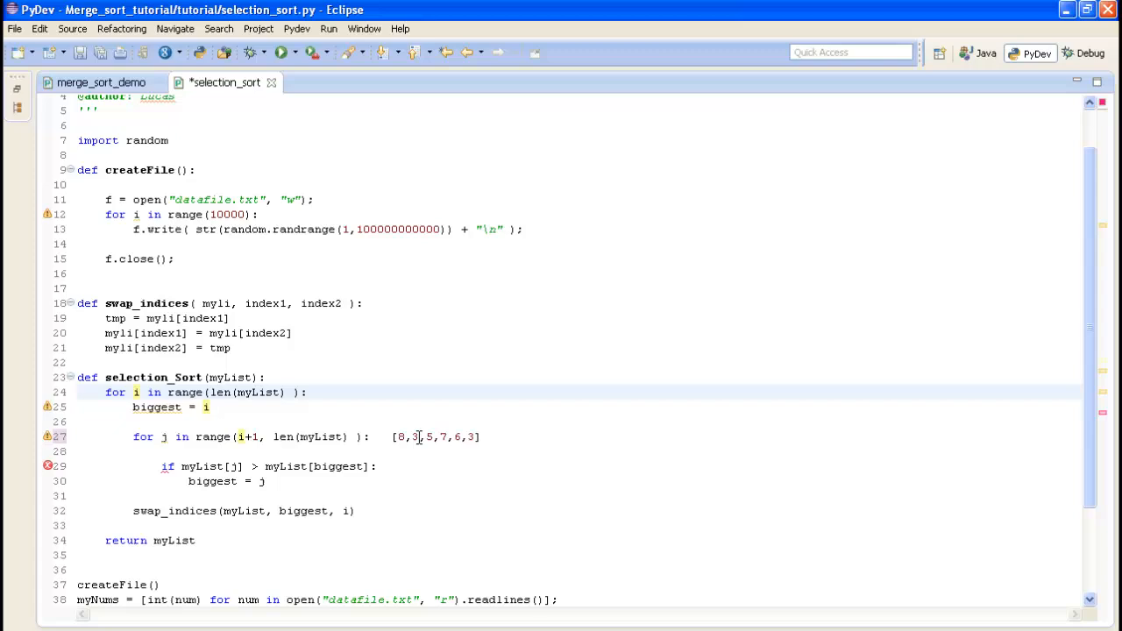
double_click(416, 436)
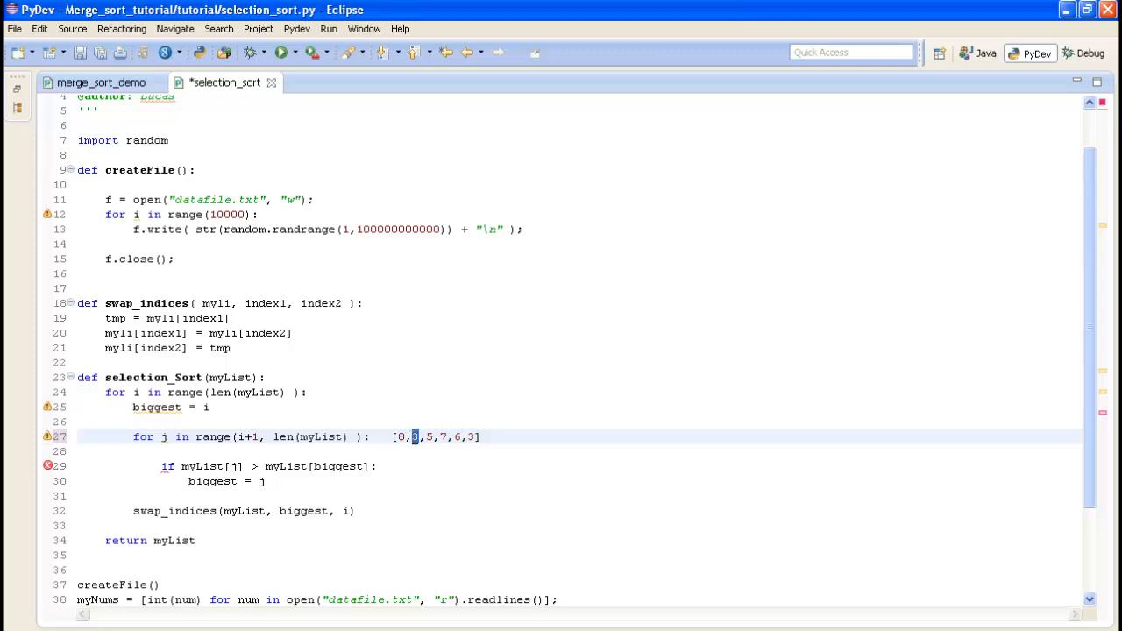
drag(476, 437, 412, 438)
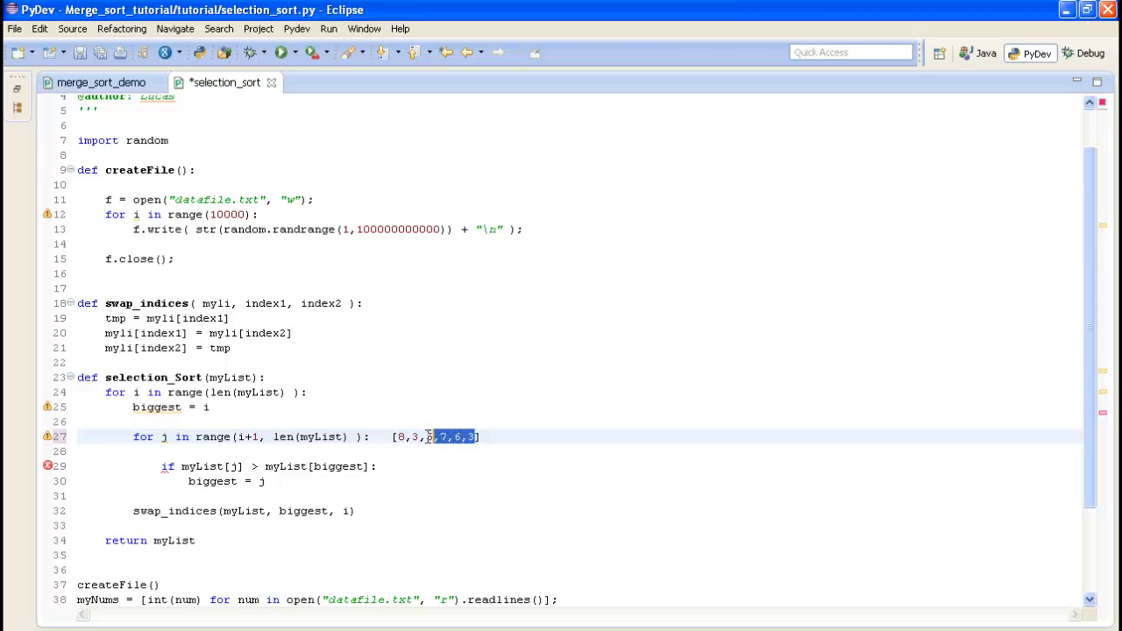
click(430, 438)
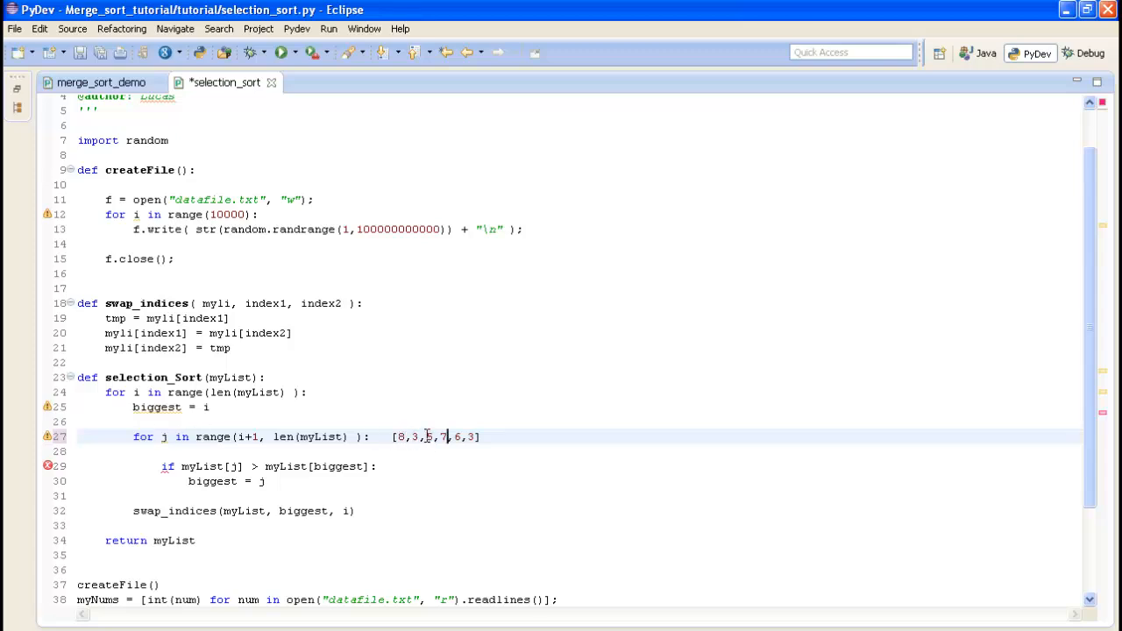
drag(427, 437, 470, 437)
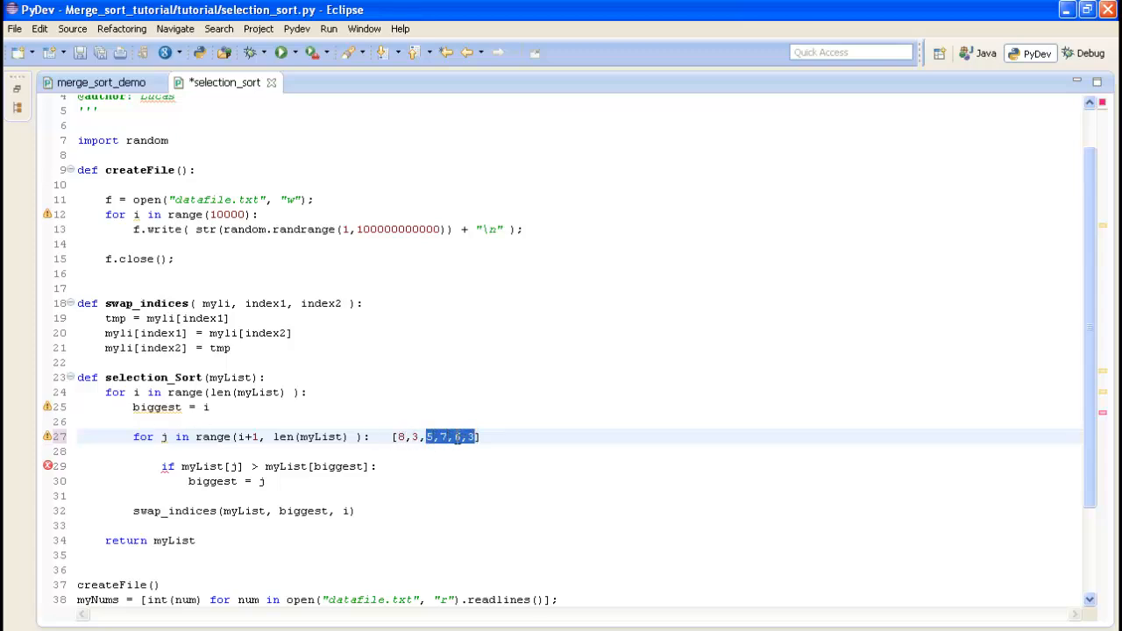
click(453, 437)
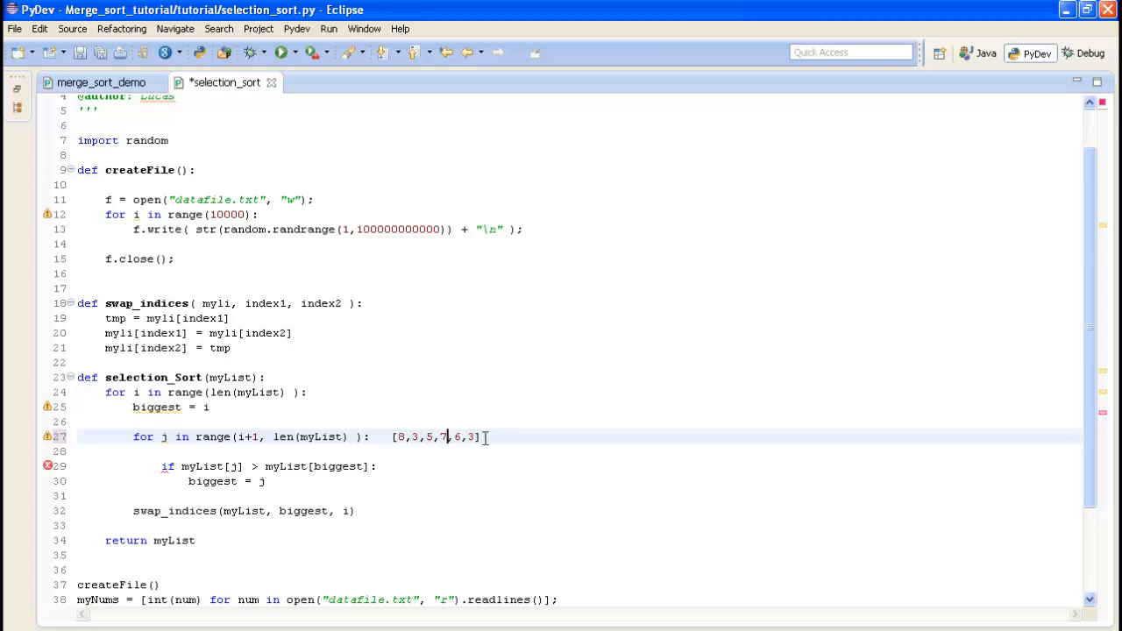
- Delete the 7 and move it to second place so the list reads [8,7,5,3,6,3]
drag(412, 437, 467, 436)
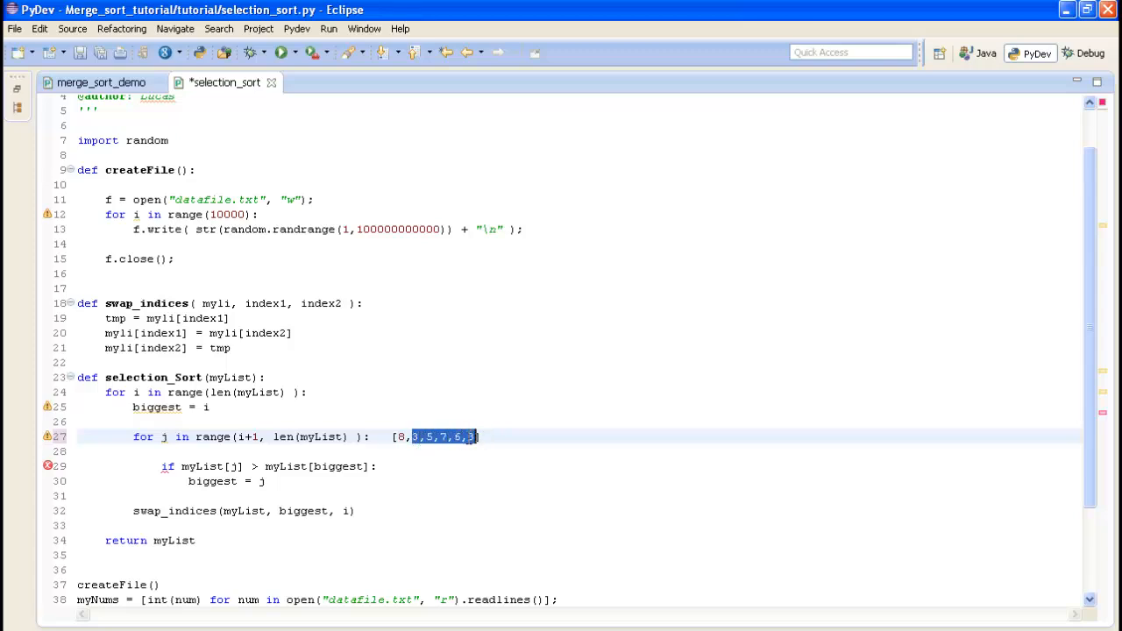
click(419, 436)
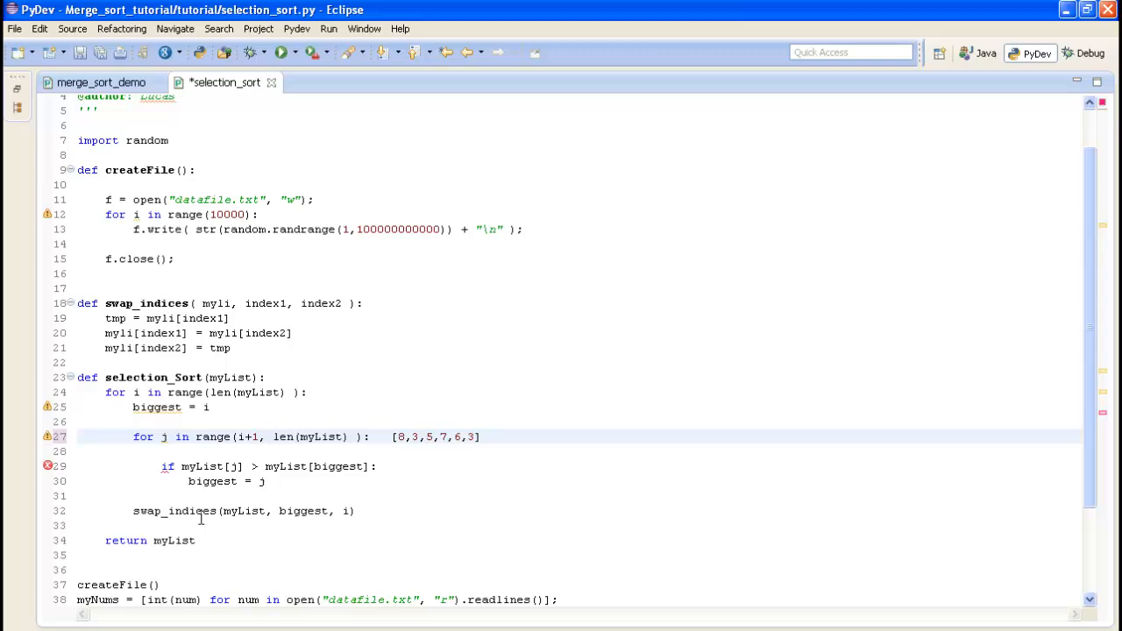
drag(421, 436, 412, 436)
click(444, 436)
key(BackSpace)
text(3)
key(Left)
key(Left)
key(Left)
click(473, 437)
- Select the whole example list on line 27 and step through the swap assignments on lines 19–21
drag(481, 436, 391, 437)
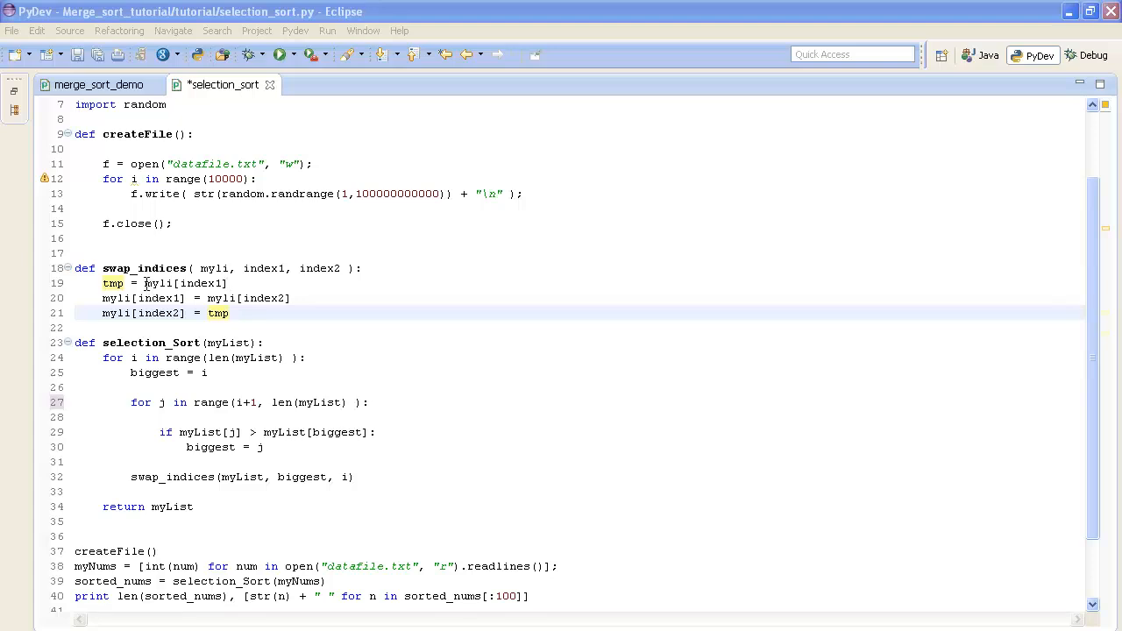
click(229, 283)
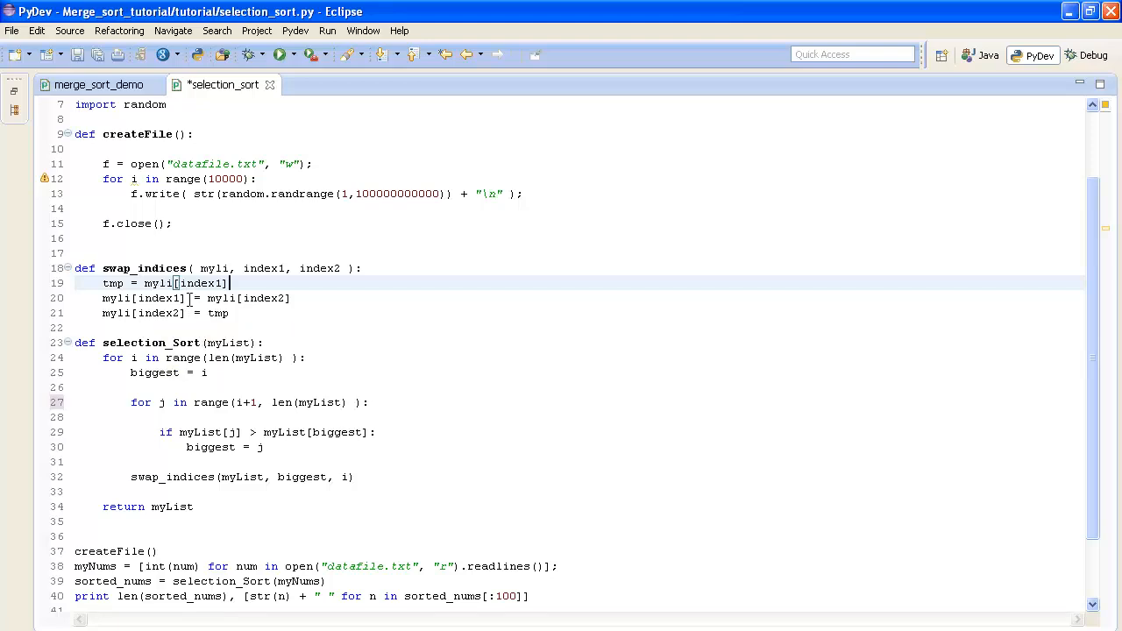
mouse_move(277, 298)
mouse_move(171, 298)
click(296, 298)
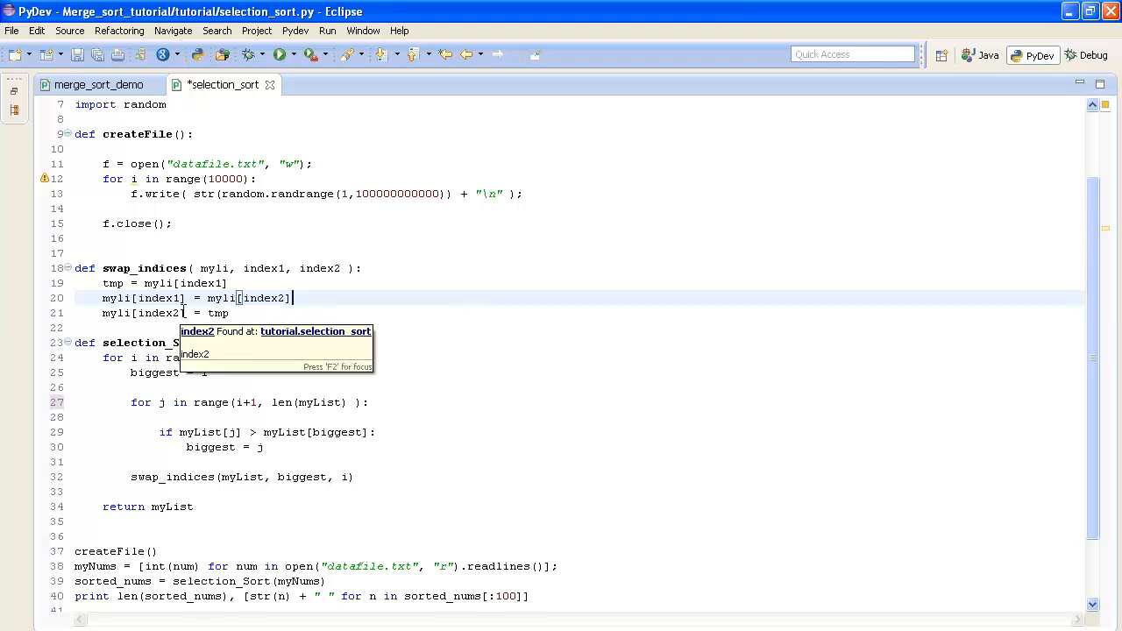
click(230, 313)
- Examine the tmp variable across the swap_indices assignments on lines 19 and 21
drag(230, 313, 207, 313)
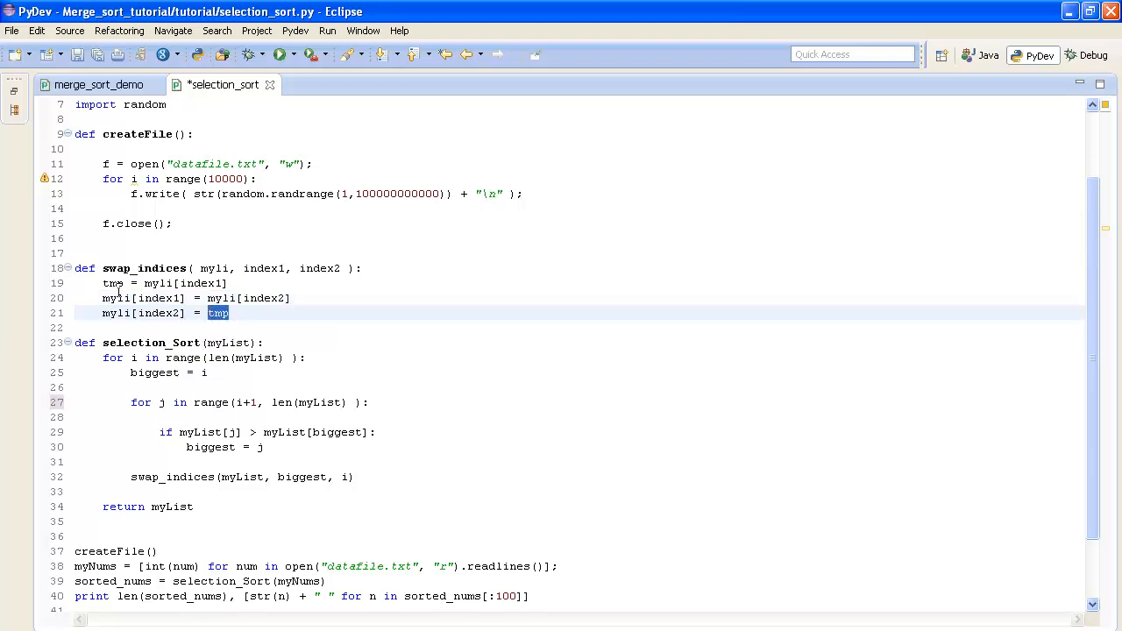
click(231, 313)
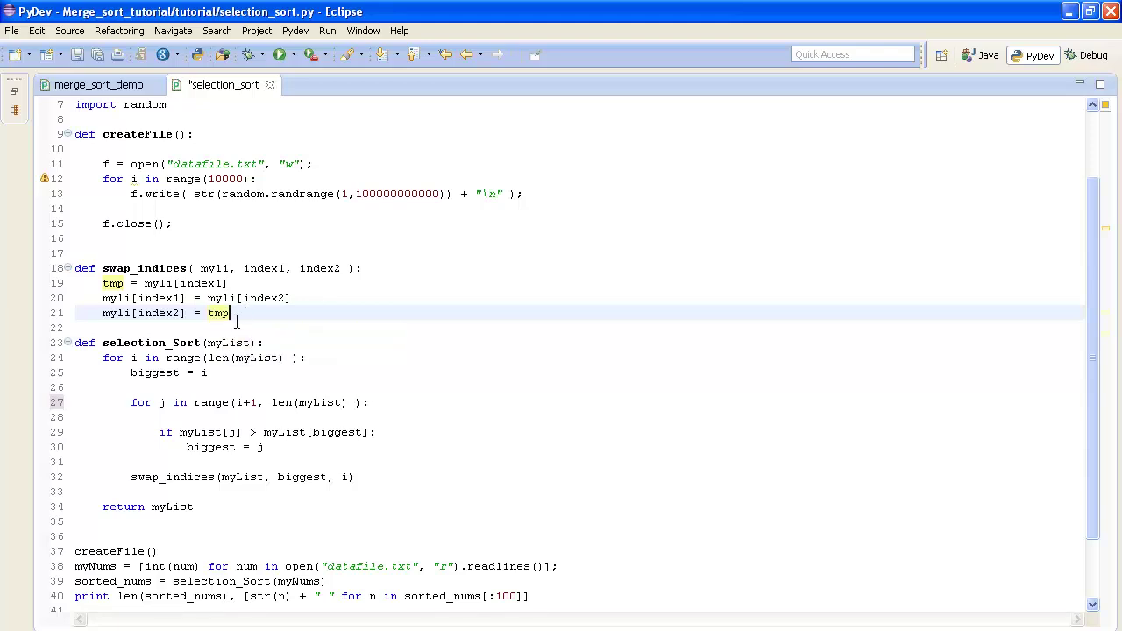
click(173, 283)
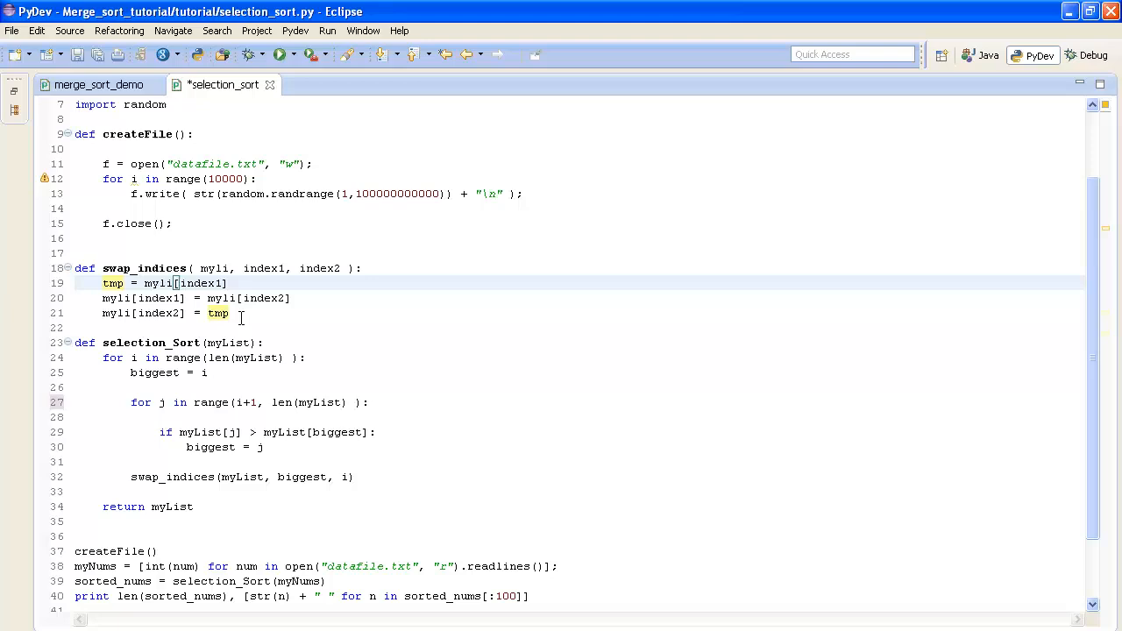
click(241, 312)
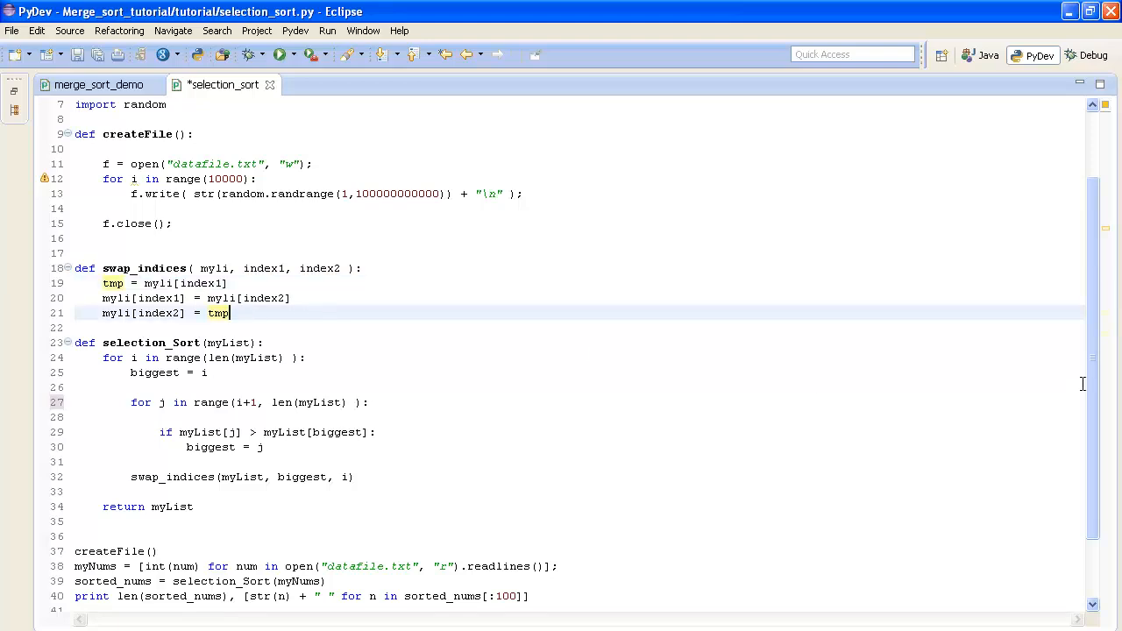
scroll(1082, 384, up, 5)
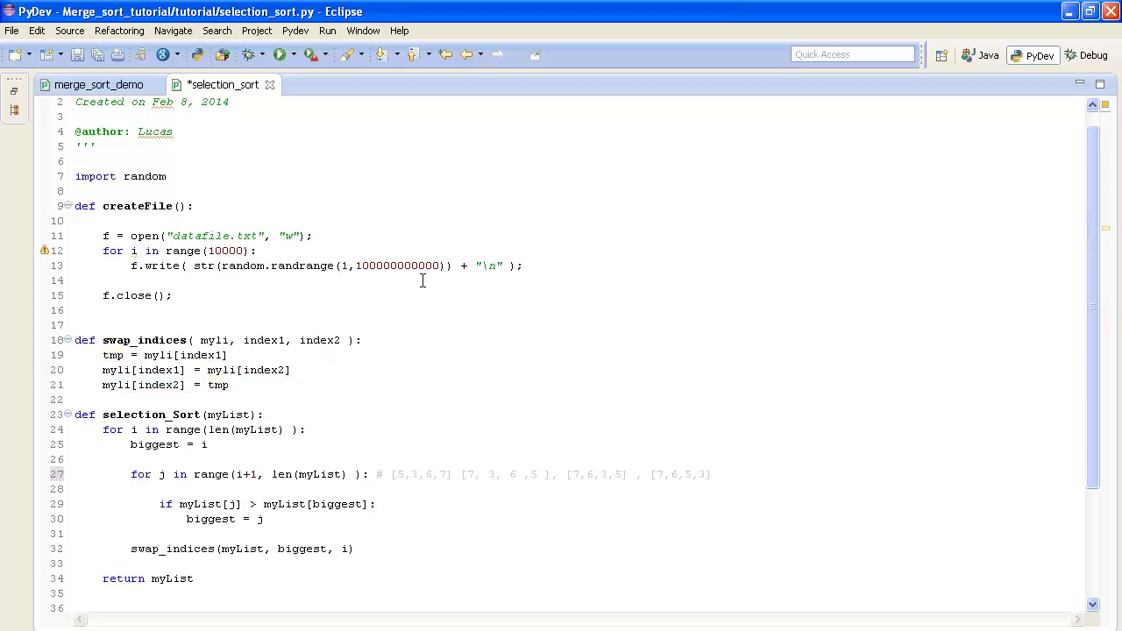
scroll(423, 280, down, 1)
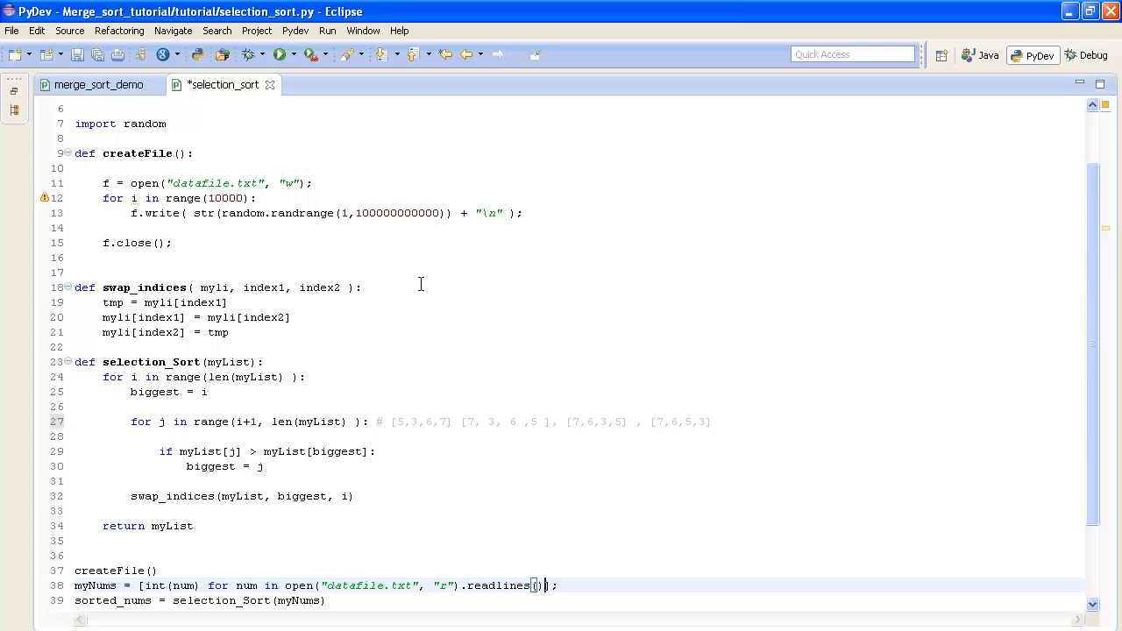
scroll(420, 285, down, 2)
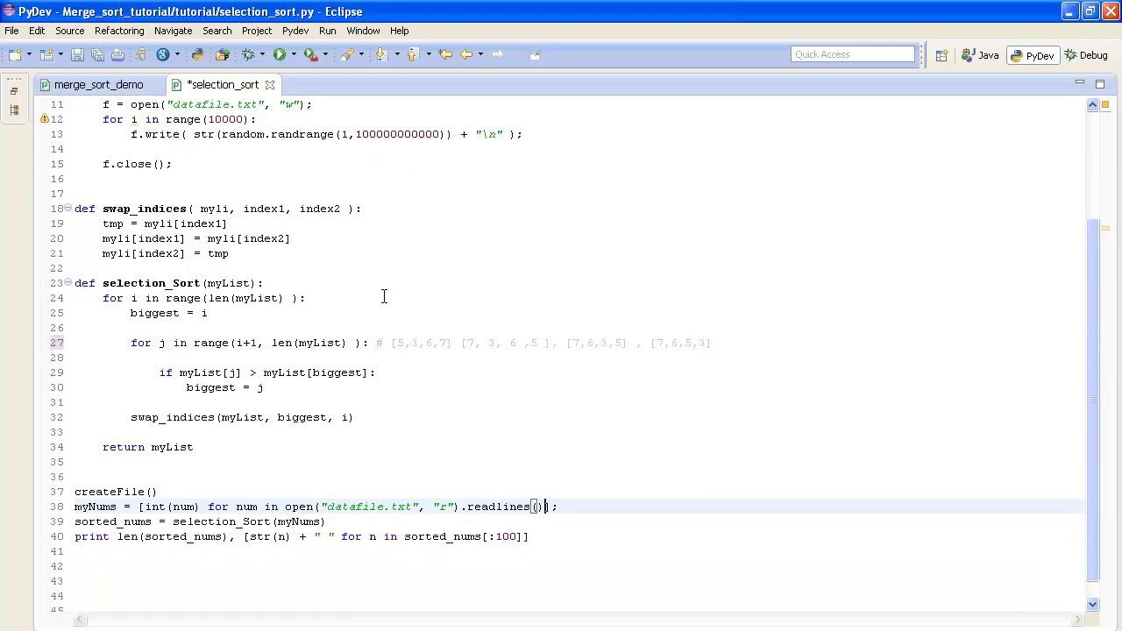
click(165, 491)
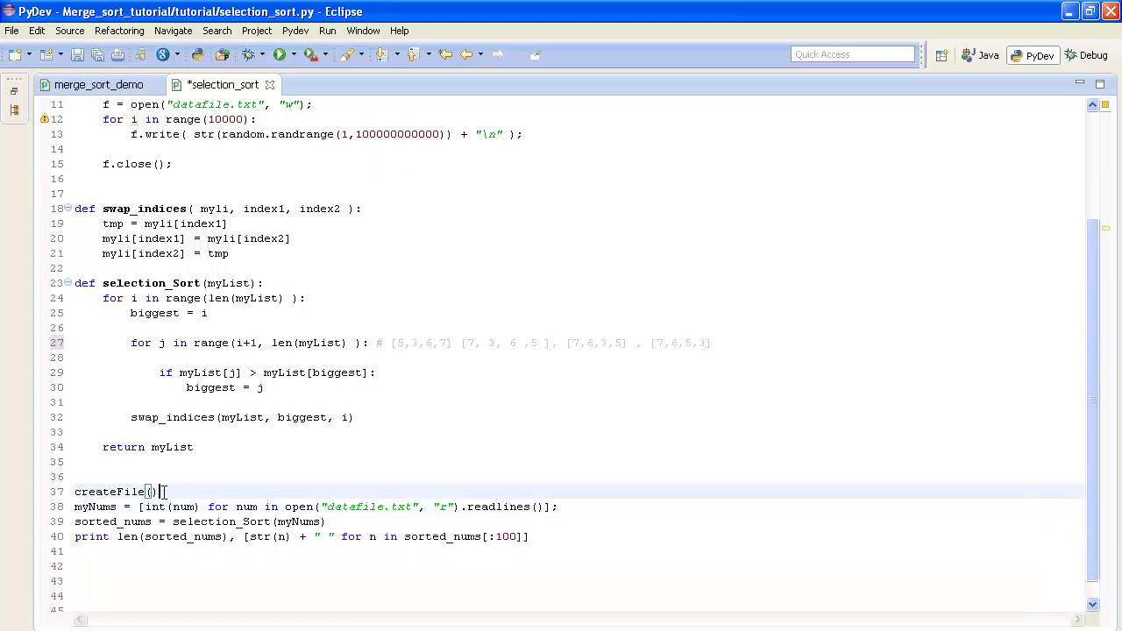
click(118, 508)
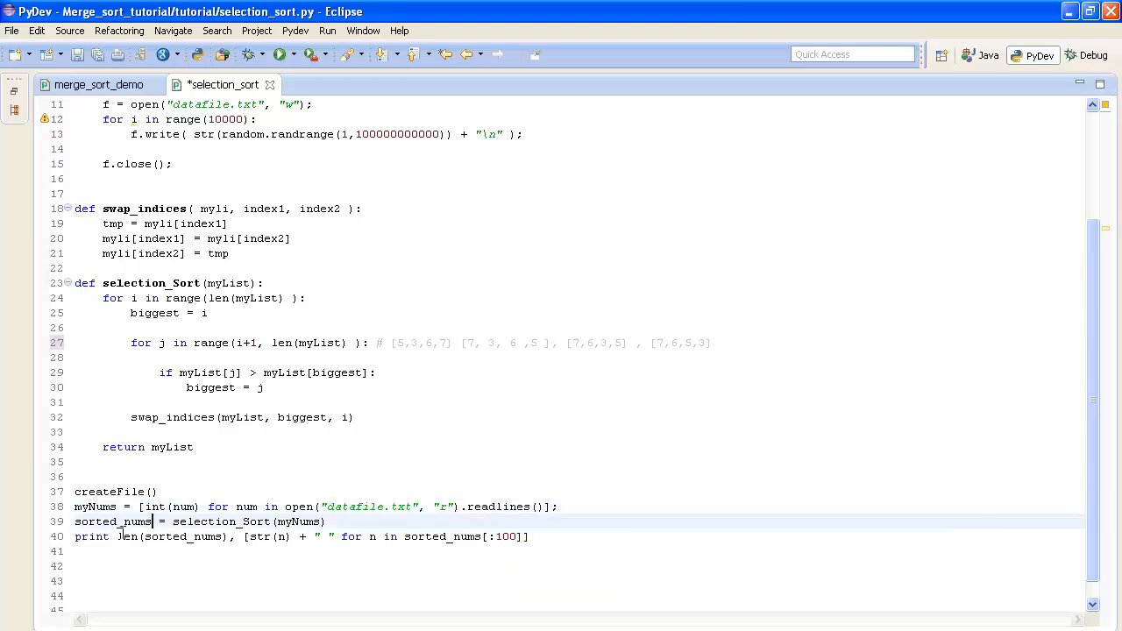
click(155, 522)
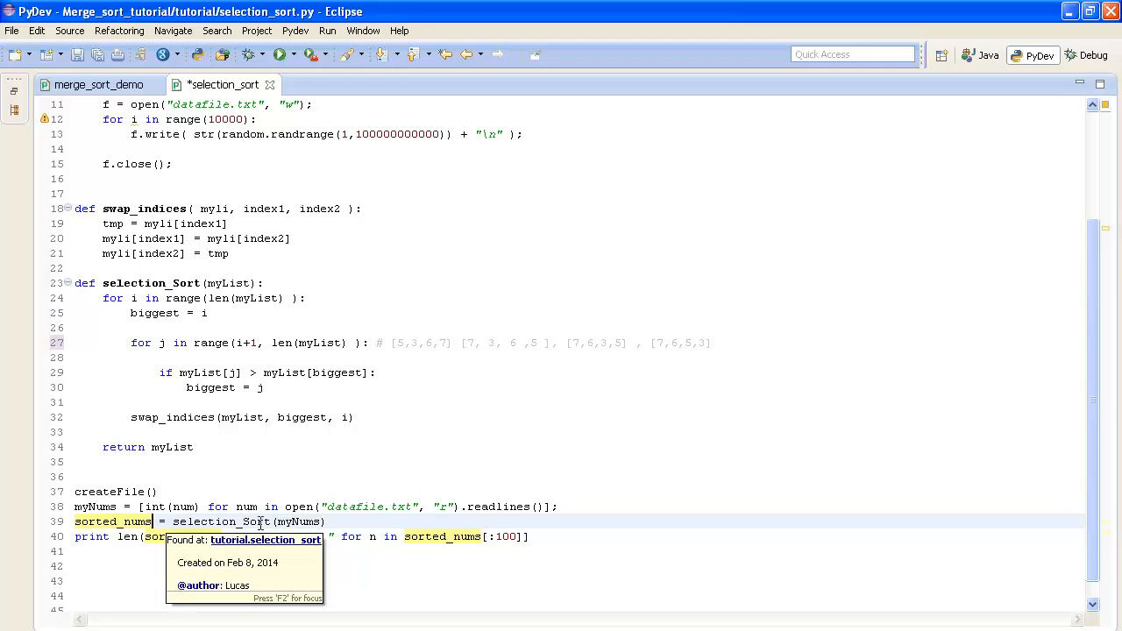
mouse_move(221, 522)
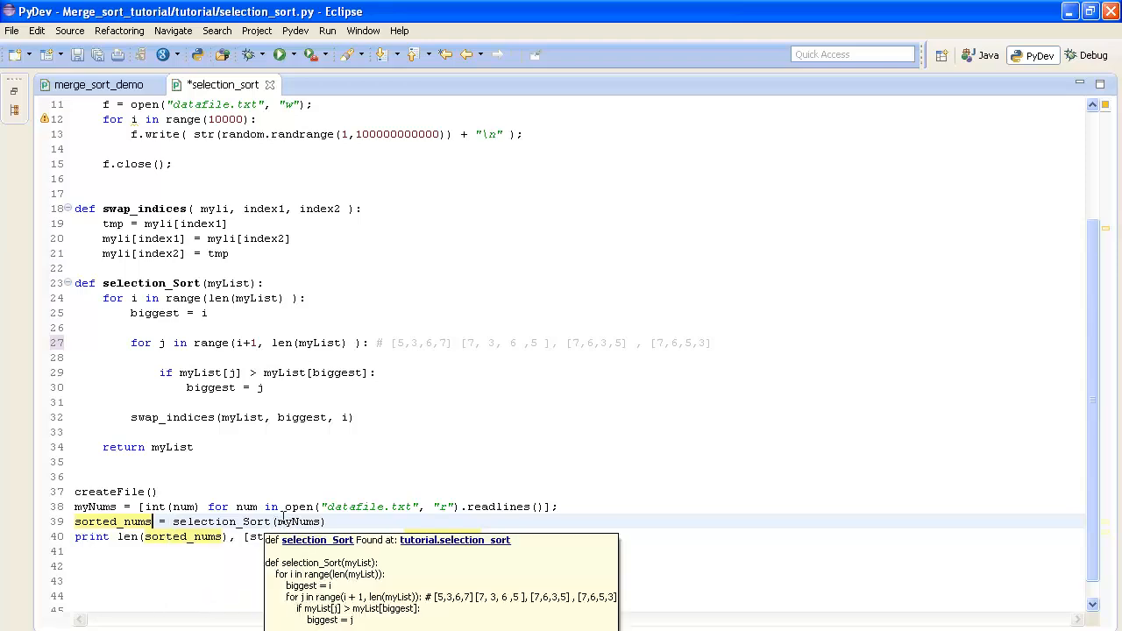
click(279, 521)
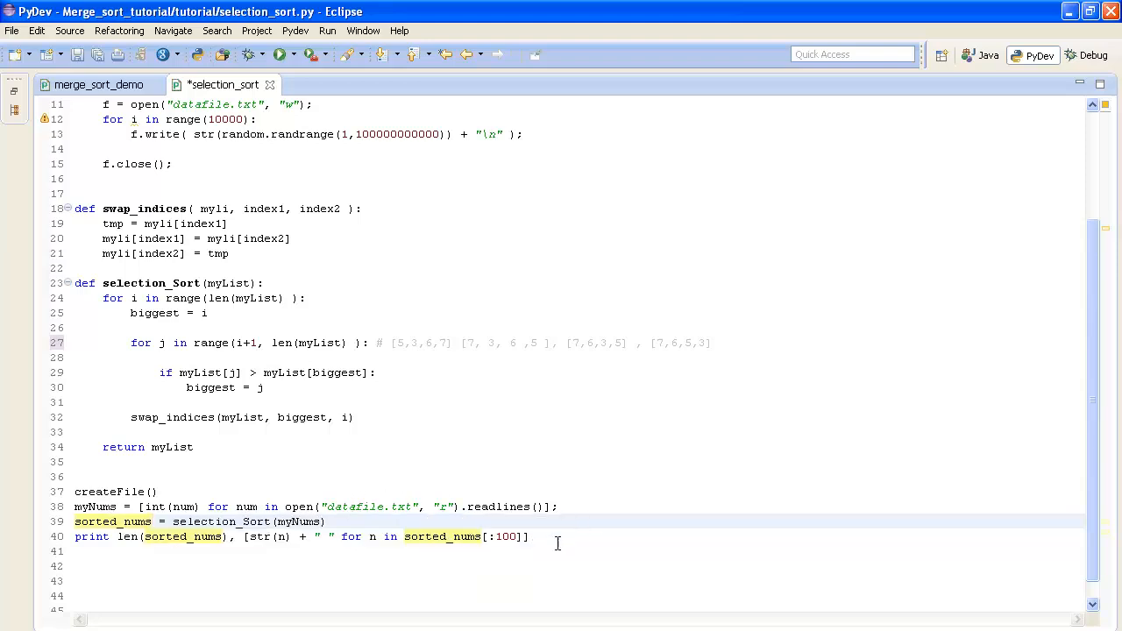
click(586, 529)
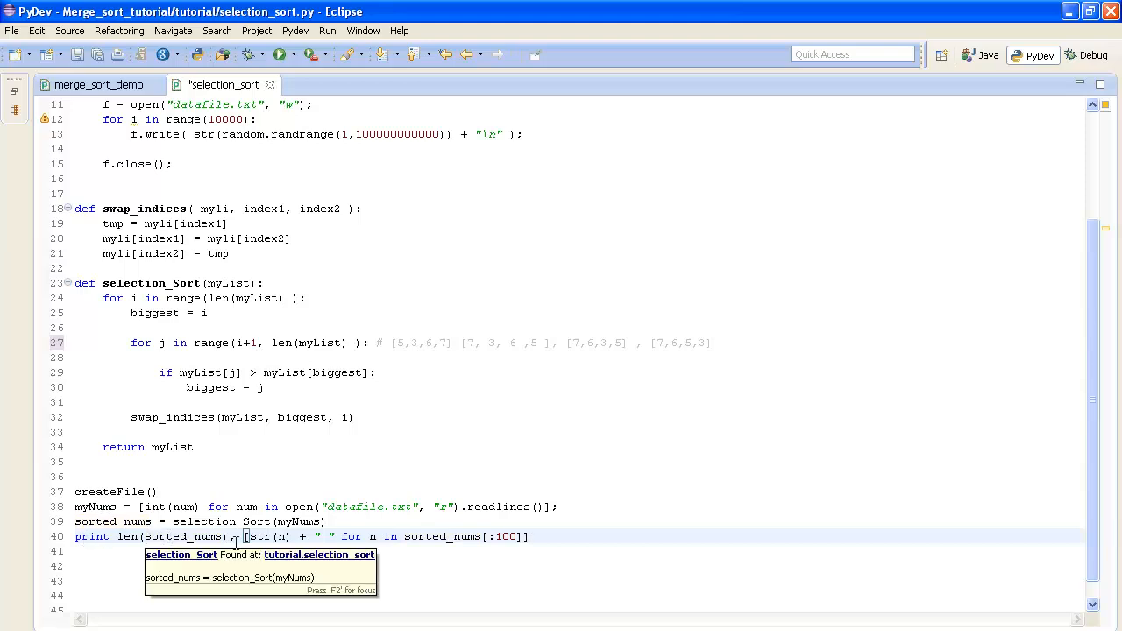
text())
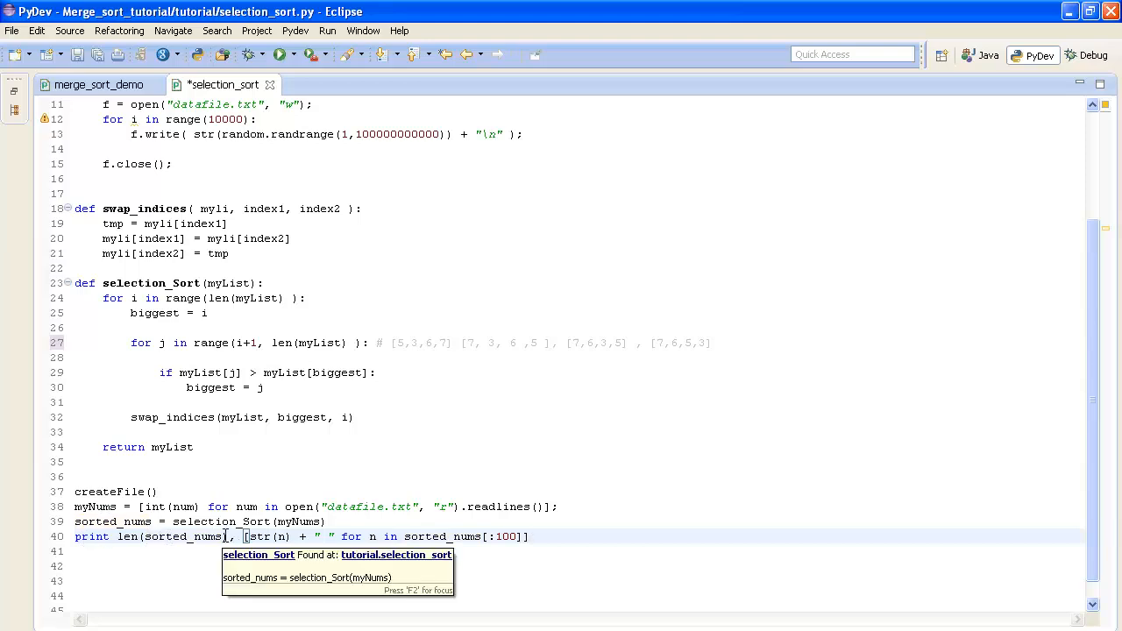
click(140, 536)
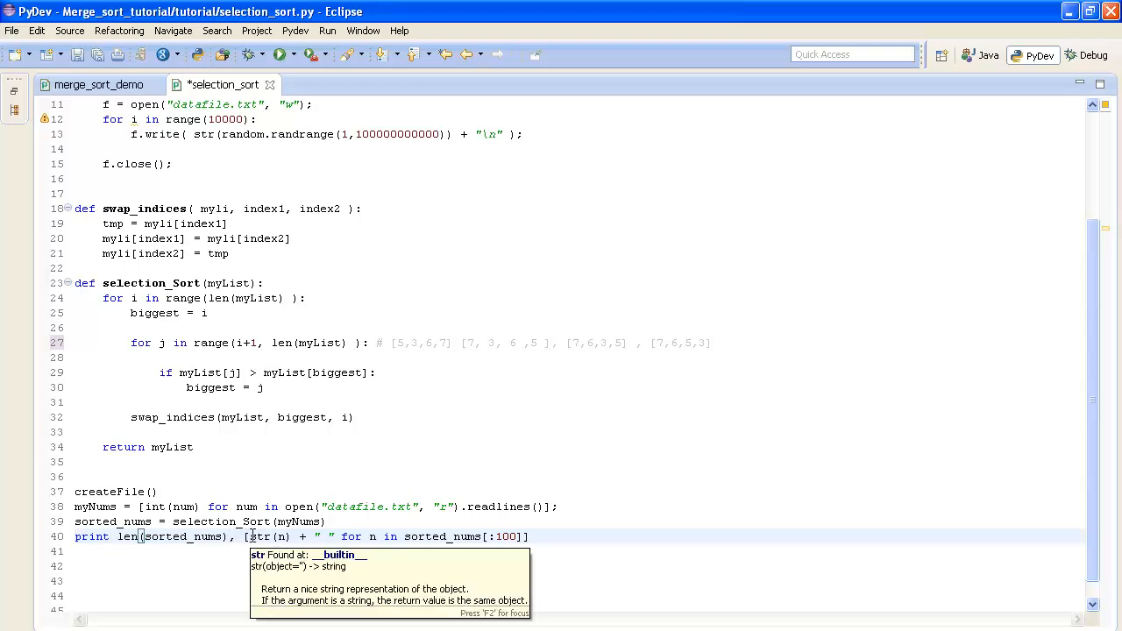
click(532, 537)
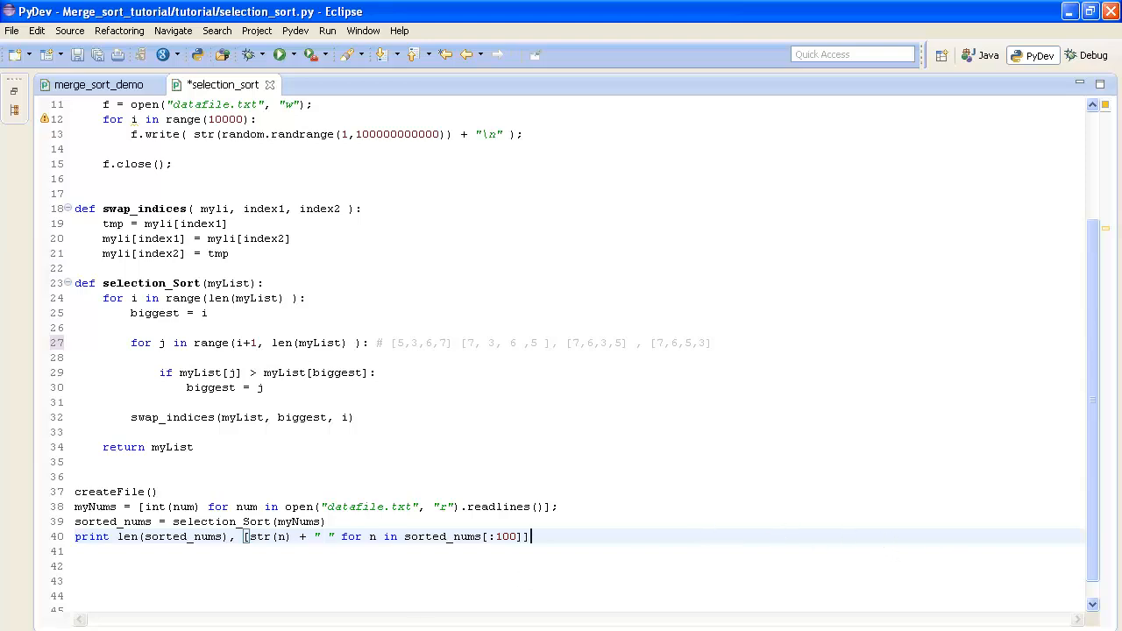
- Save and launch selection_sort.py, then highlight the console's 10000 count and sorted output
click(283, 54)
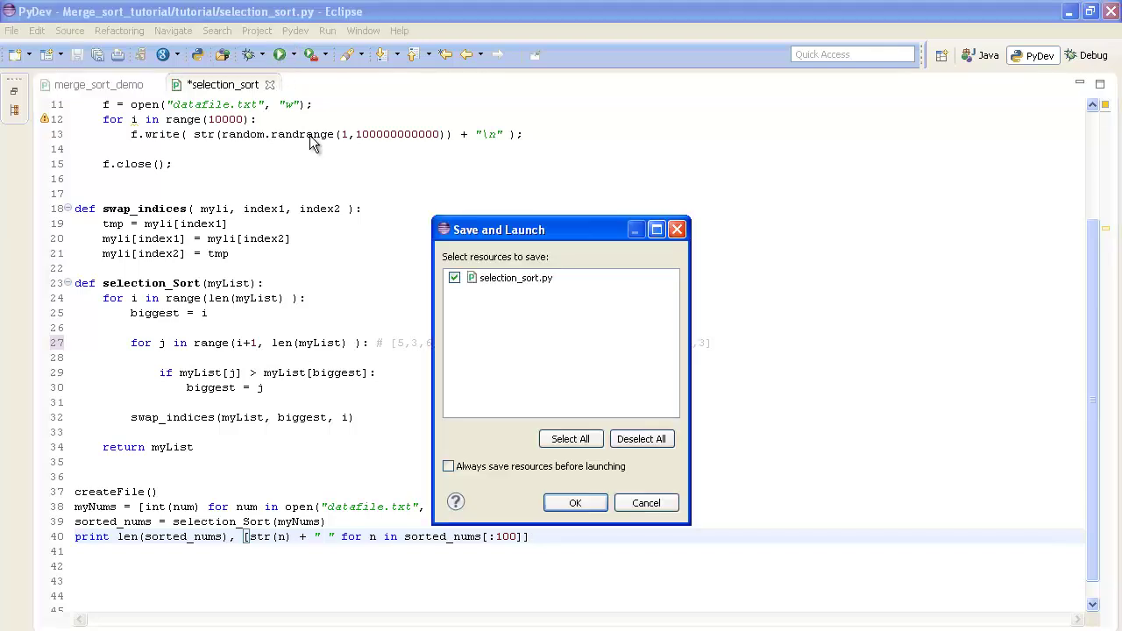
click(576, 499)
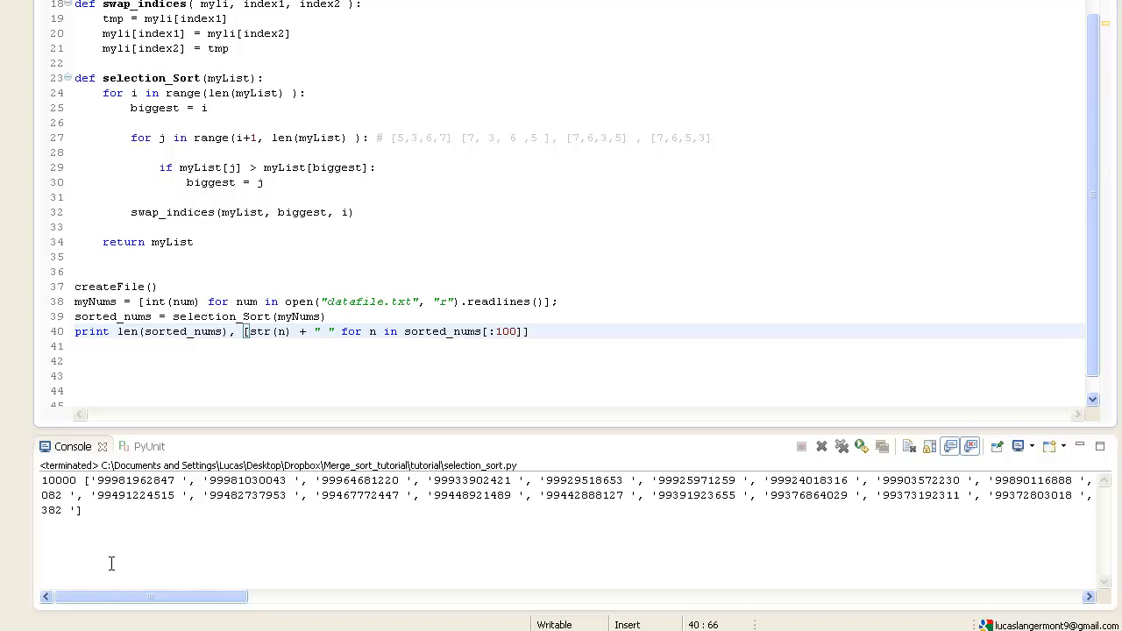
drag(88, 513, 40, 482)
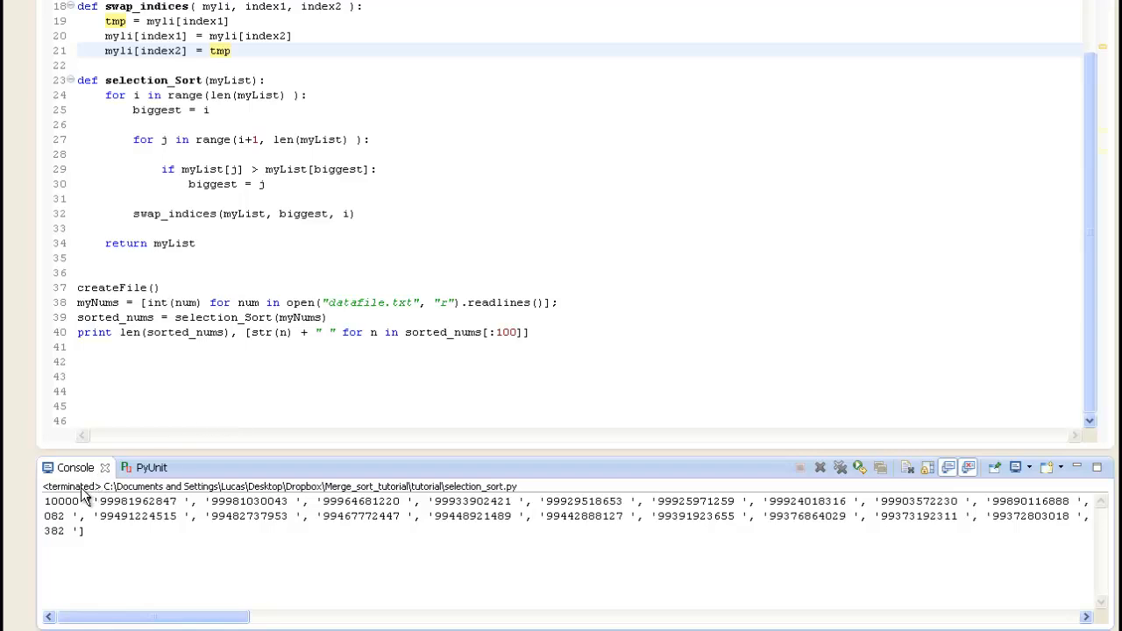
drag(79, 501, 44, 501)
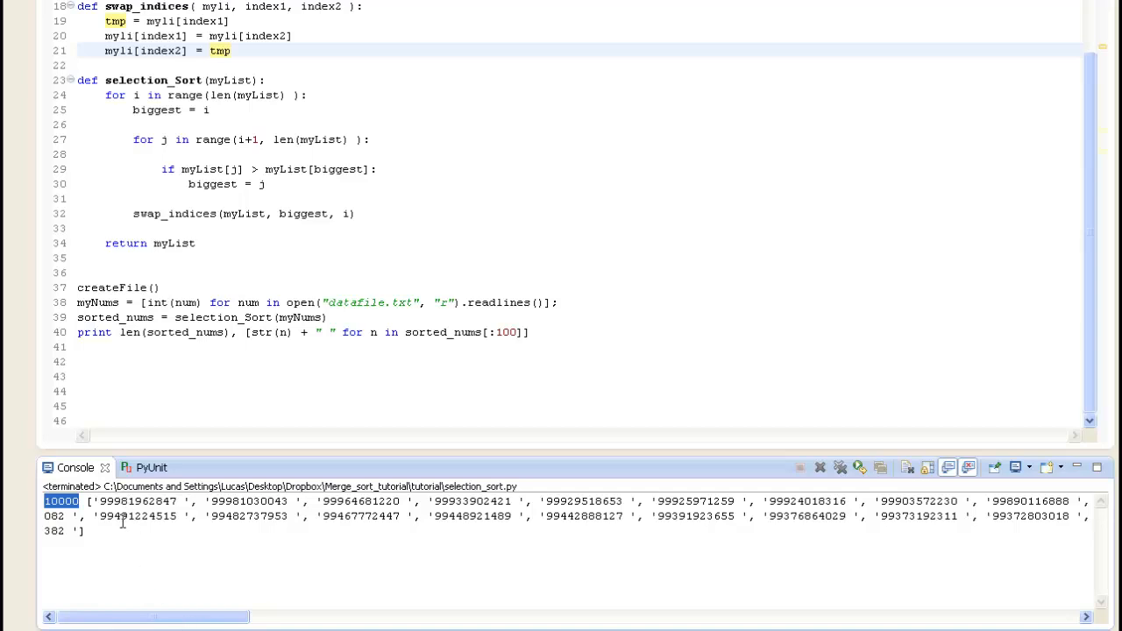
click(324, 483)
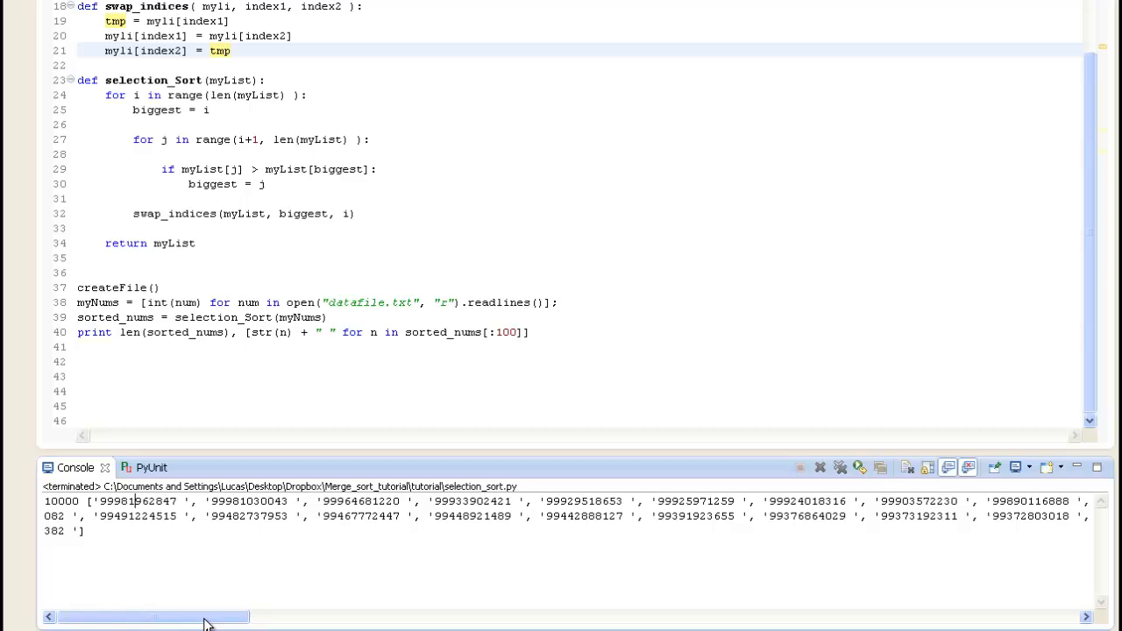
mouse_move(208, 618)
mouse_down()
mouse_move(957, 619)
mouse_move(109, 619)
mouse_up()
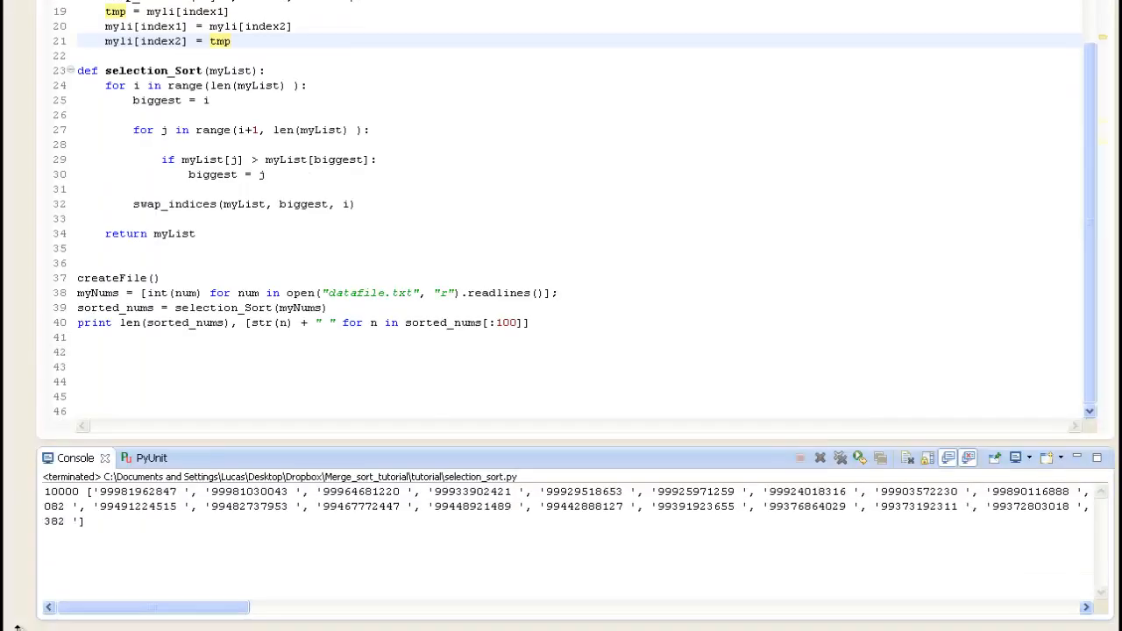
- Launch cmd from the Start menu, cd up to C:\ and list the drive root
click(40, 620)
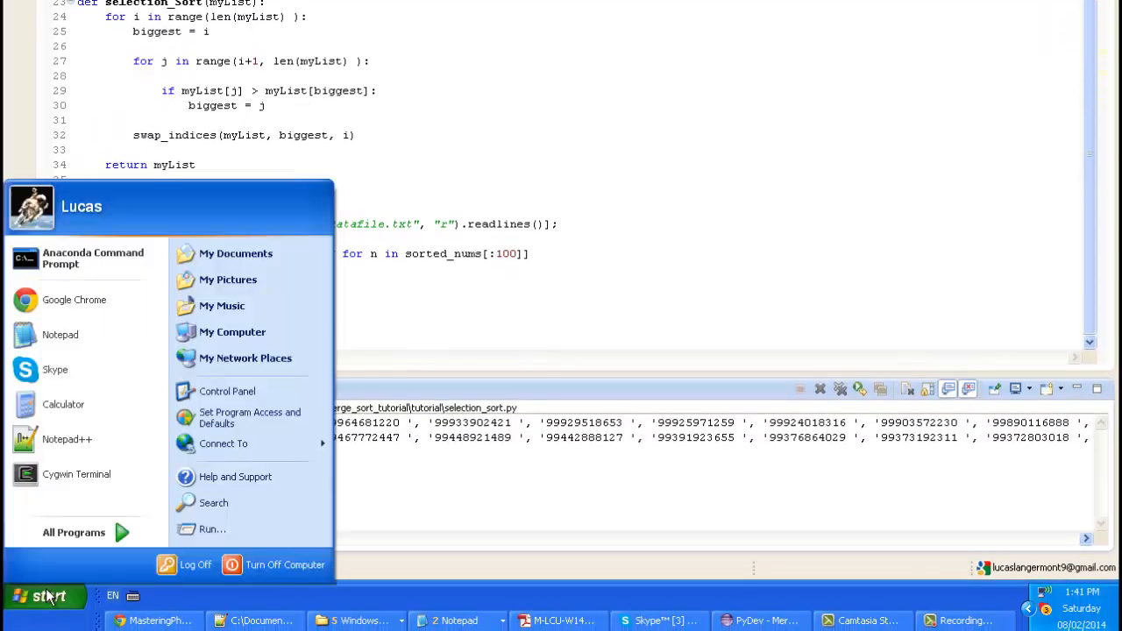
click(232, 532)
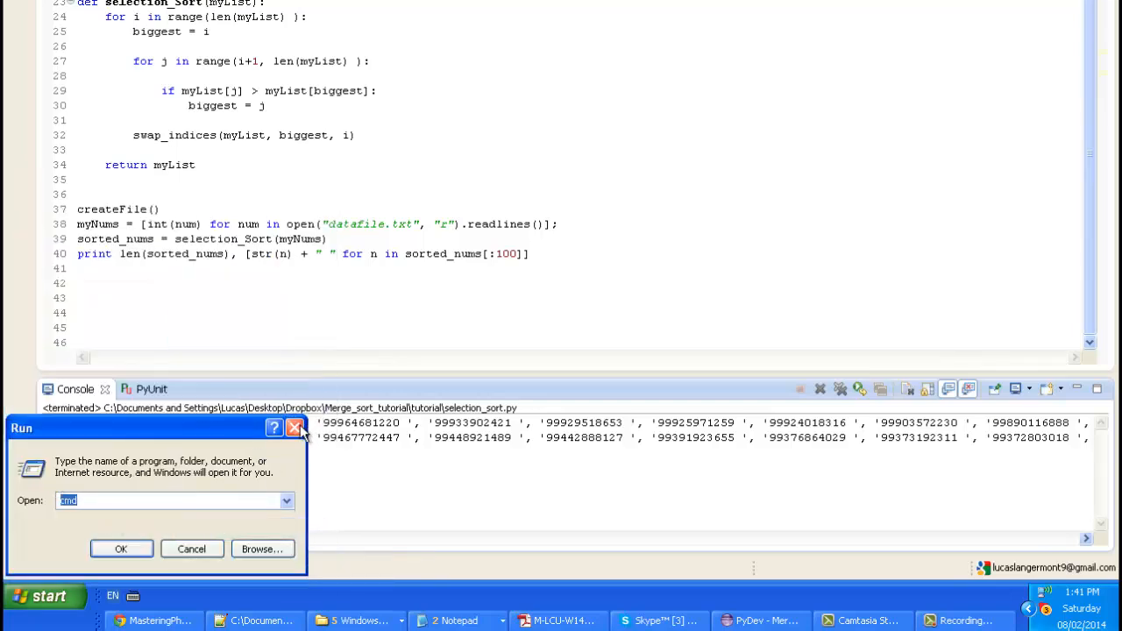
key(Return)
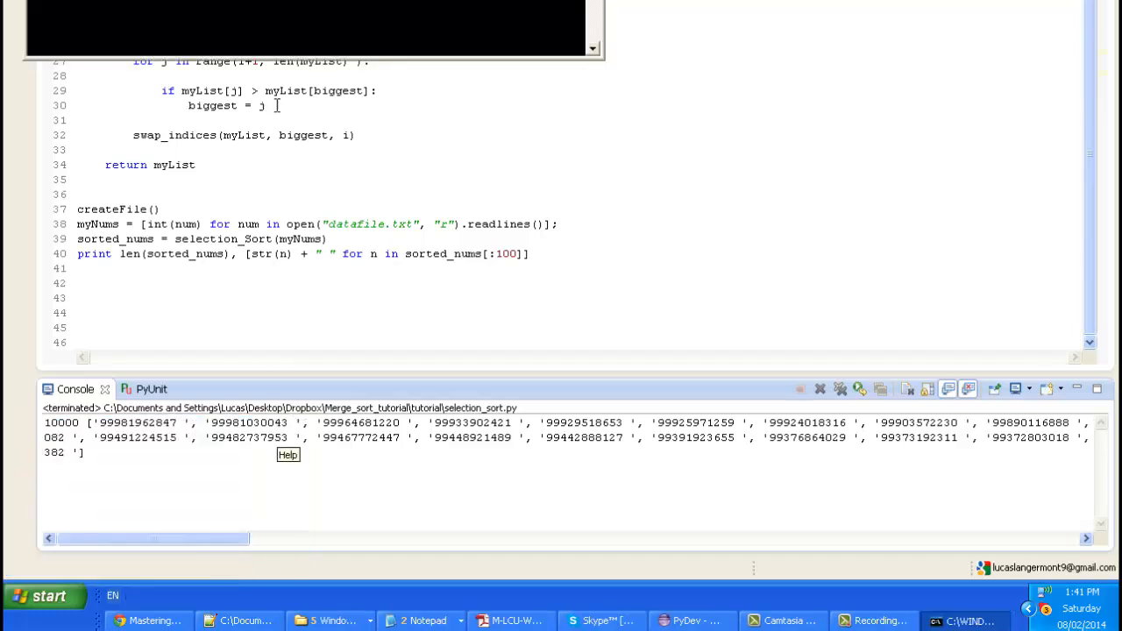
mouse_move(340, 18)
mouse_down()
mouse_move(340, 116)
mouse_move(377, 109)
mouse_up()
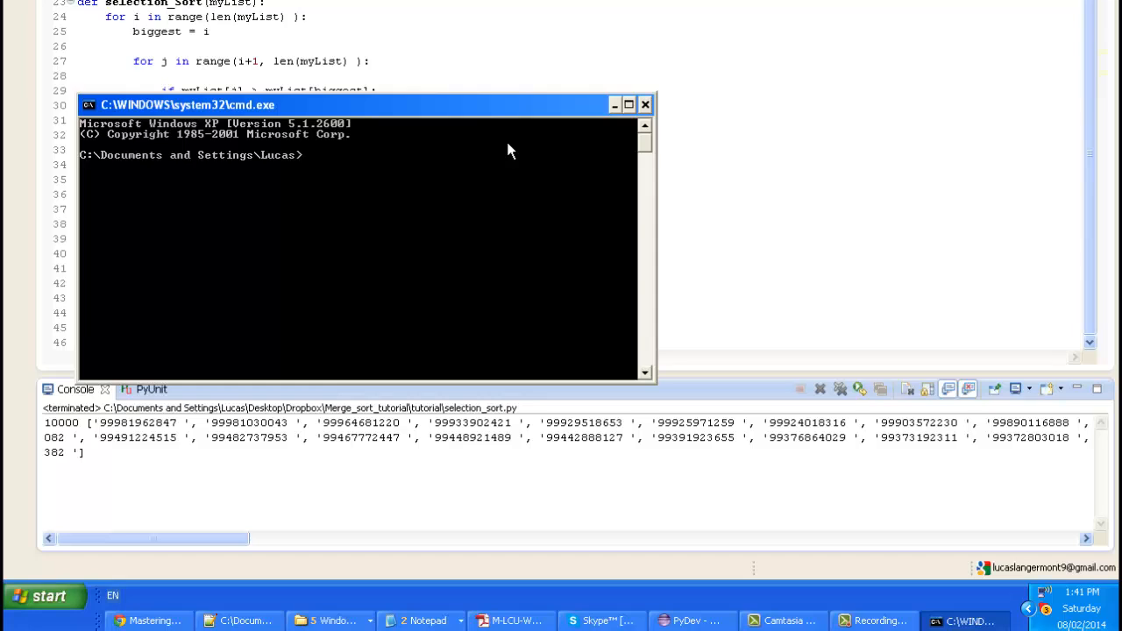
text(cd)
text( ..)
key(Return)
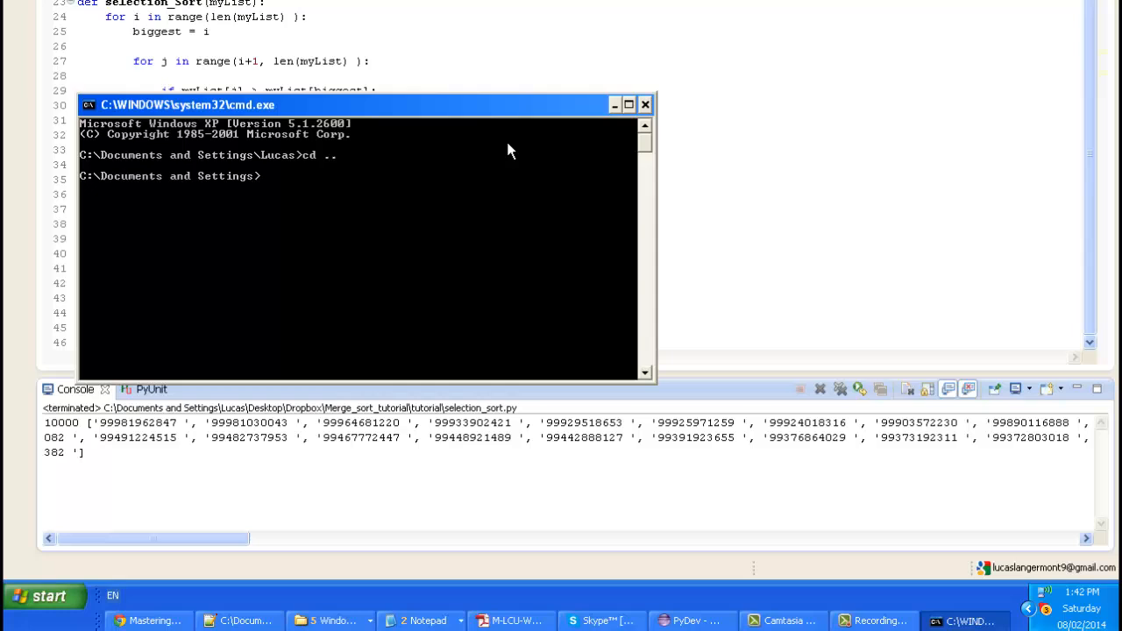
text(cd ..)
key(Return)
text(dir)
key(Return)
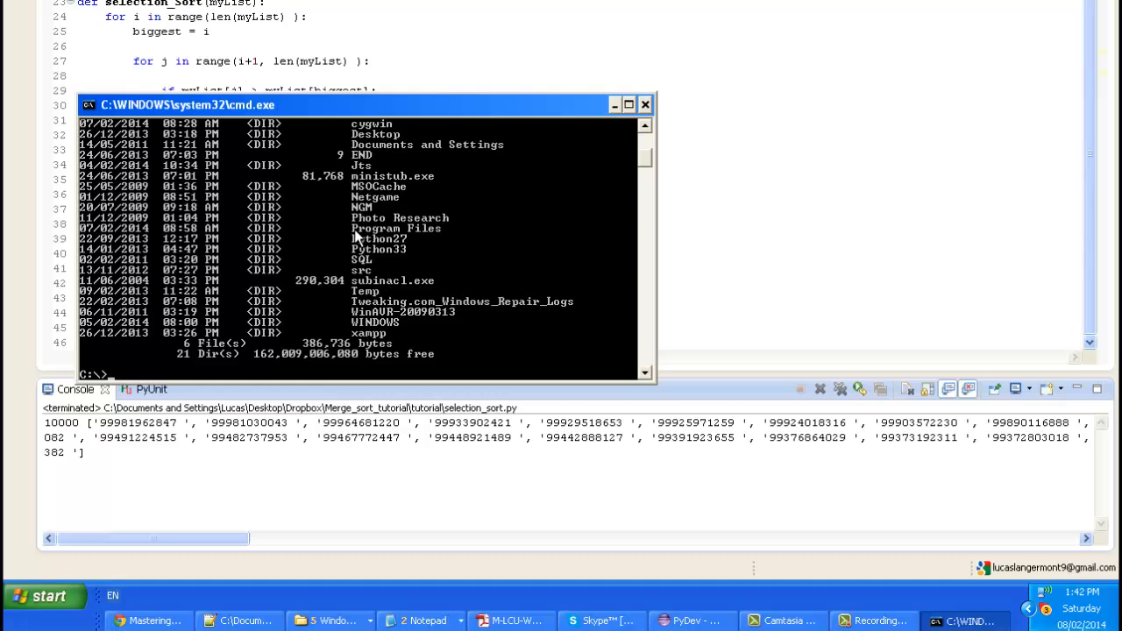
mouse_move(645, 159)
mouse_down()
mouse_move(645, 132)
mouse_move(647, 175)
mouse_up()
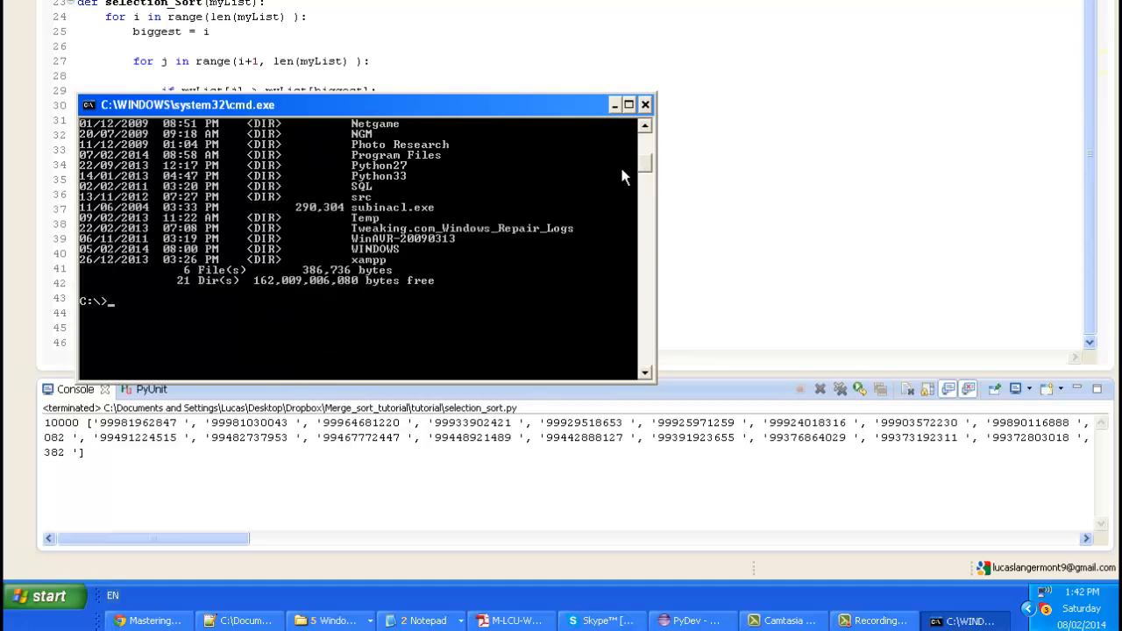
text(cd Do)
- Enter Documents and Settings, then the user's home folder, and list its contents
key(Tab)
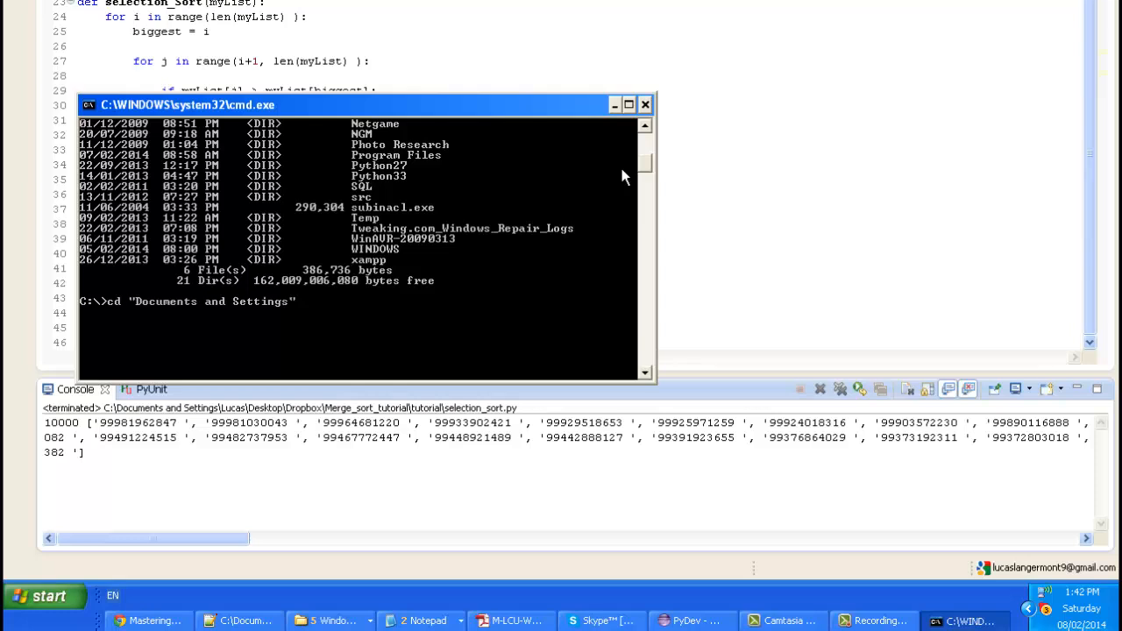
key(Return)
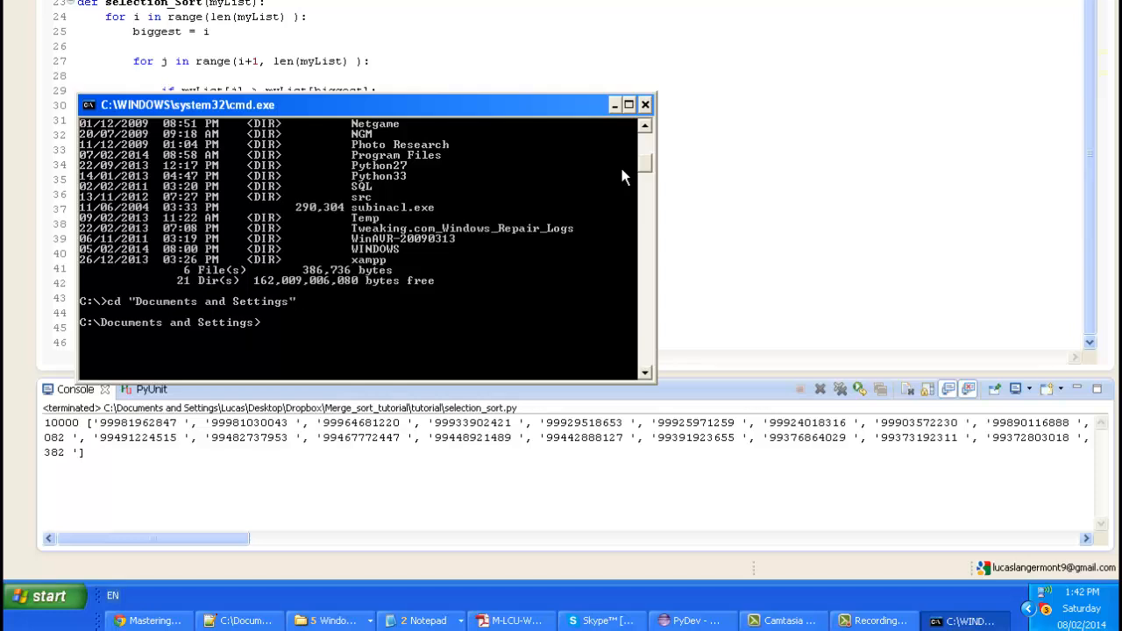
text(ls)
key(Return)
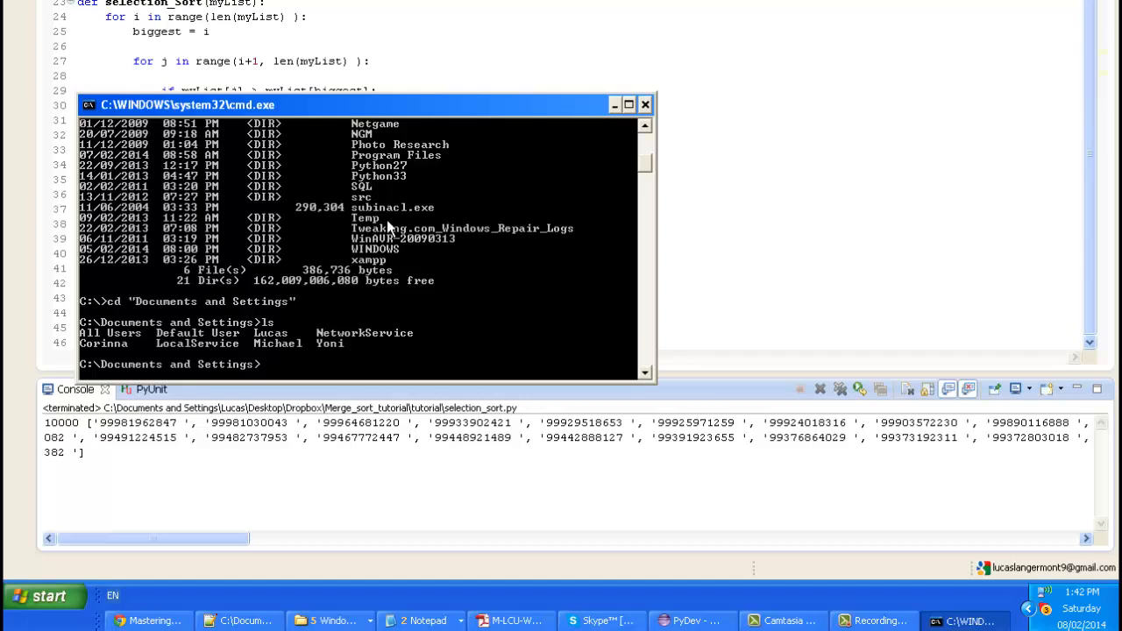
text(cd)
text(L)
key(Tab)
key(BackSpace)
key(BackSpace)
key(BackSpace)
key(BackSpace)
key(BackSpace)
key(BackSpace)
key(BackSpace)
key(BackSpace)
key(BackSpace)
key(BackSpace)
key(BackSpace)
text(ucas)
key(Return)
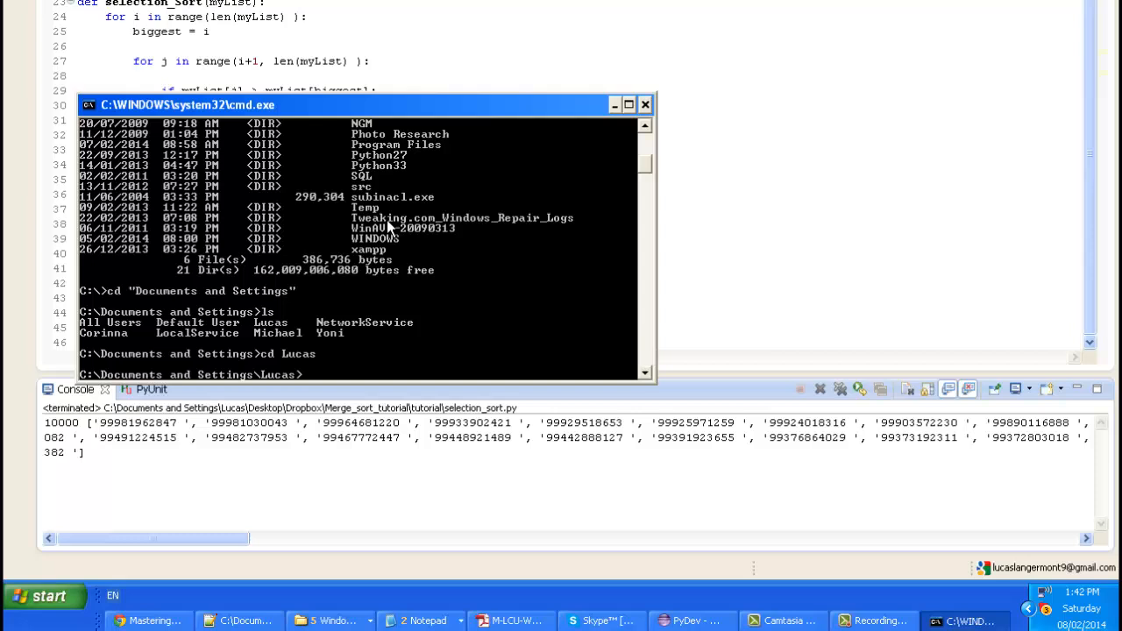
text(ls)
key(Return)
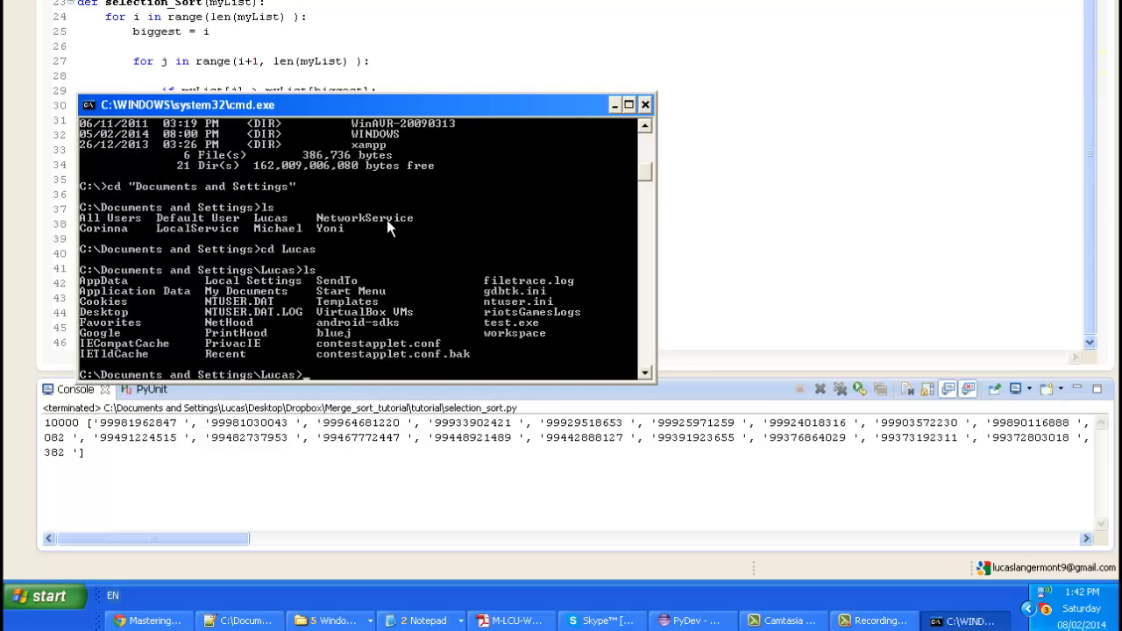
text(cd tutorial)
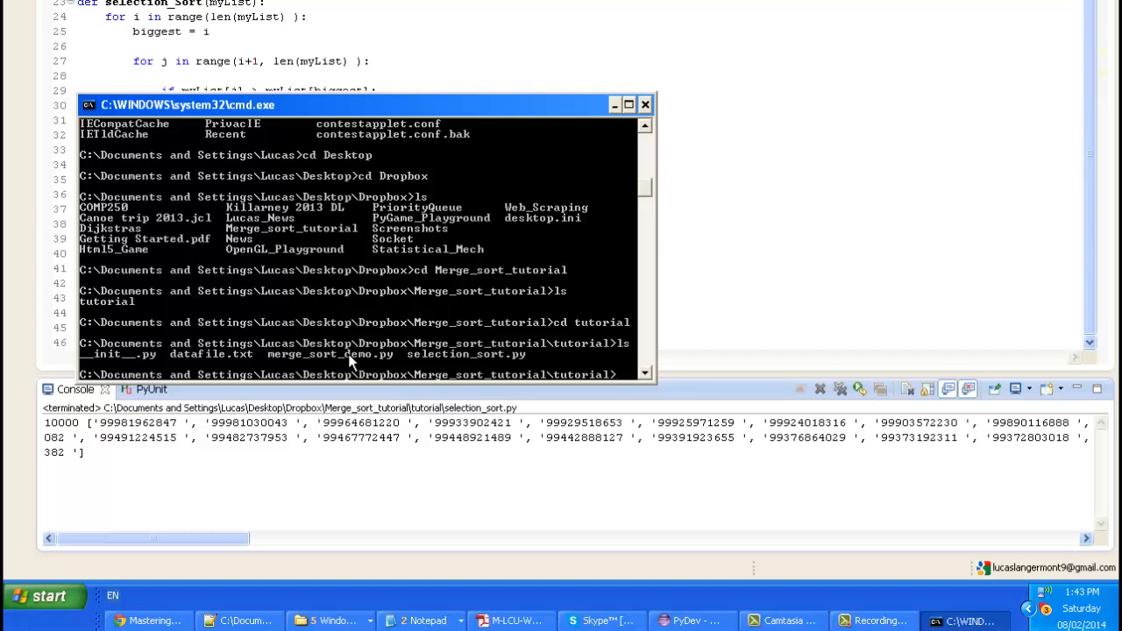
text(python)
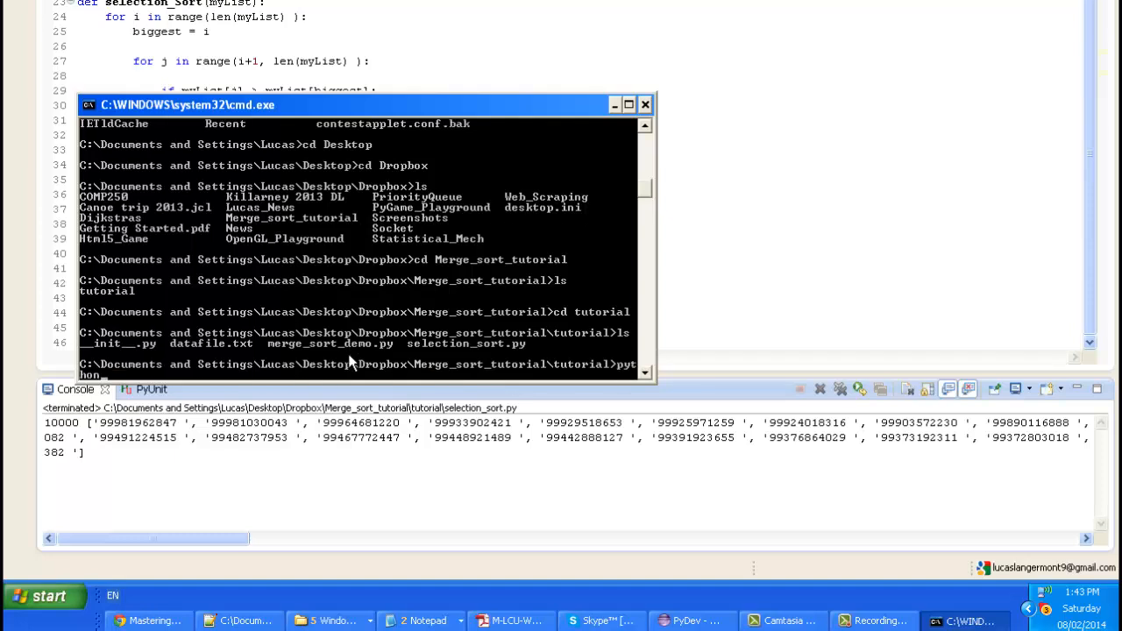
text( -m)
text(c)
text(Profile)
text( sel)
- Run python -m cProfile selection_sort.py to print the per-function timing report
key(Tab)
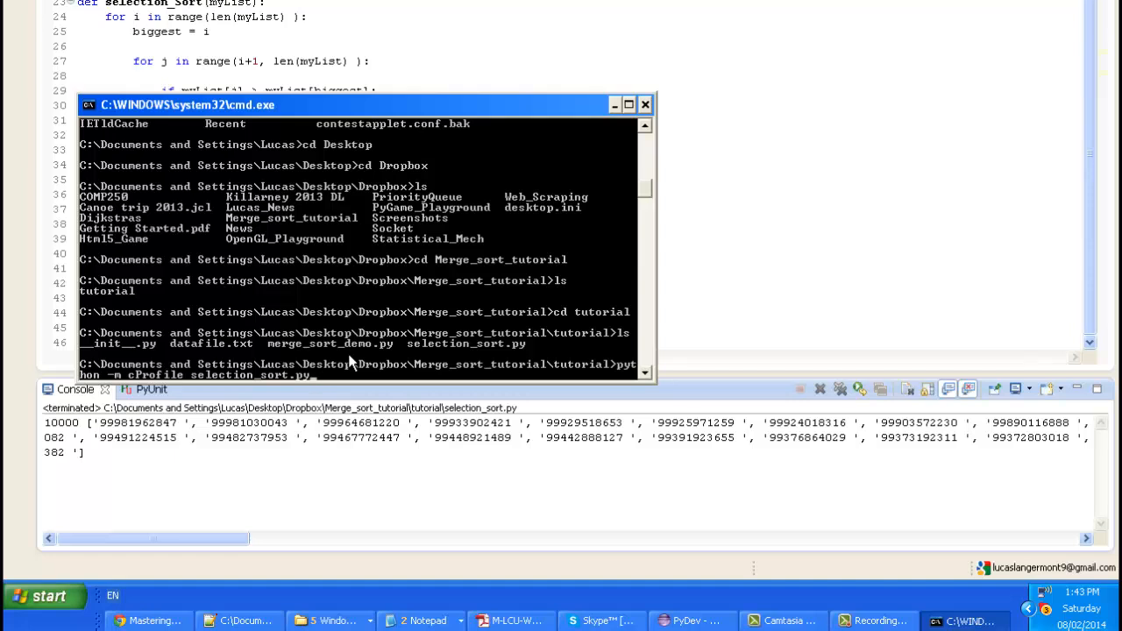
key(Return)
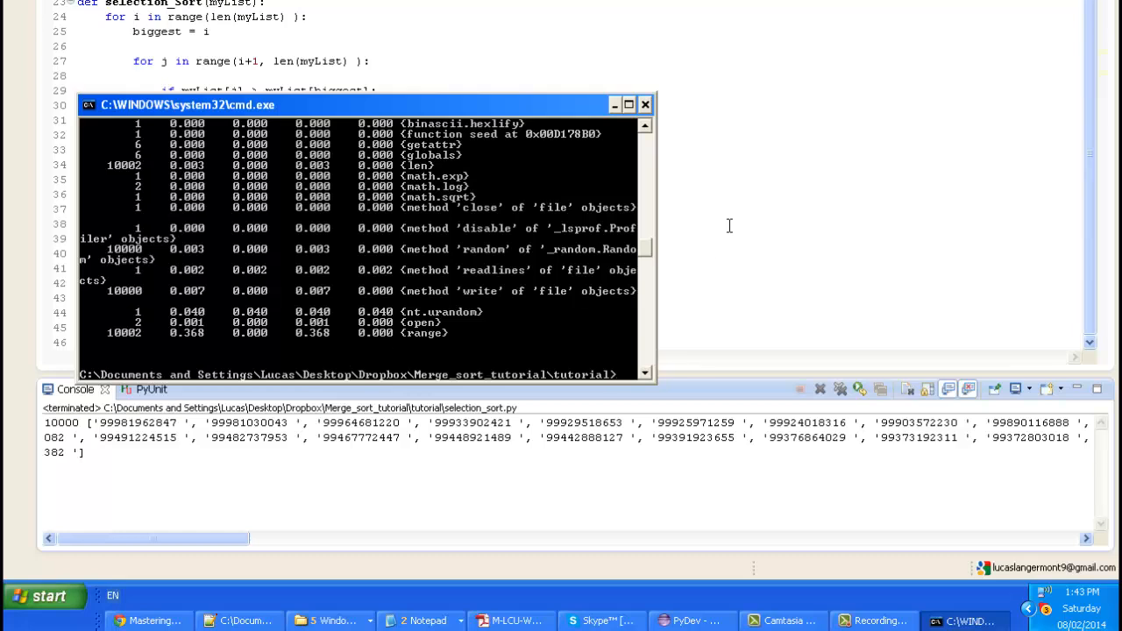
mouse_move(648, 260)
mouse_down()
mouse_move(643, 202)
mouse_move(643, 223)
mouse_up()
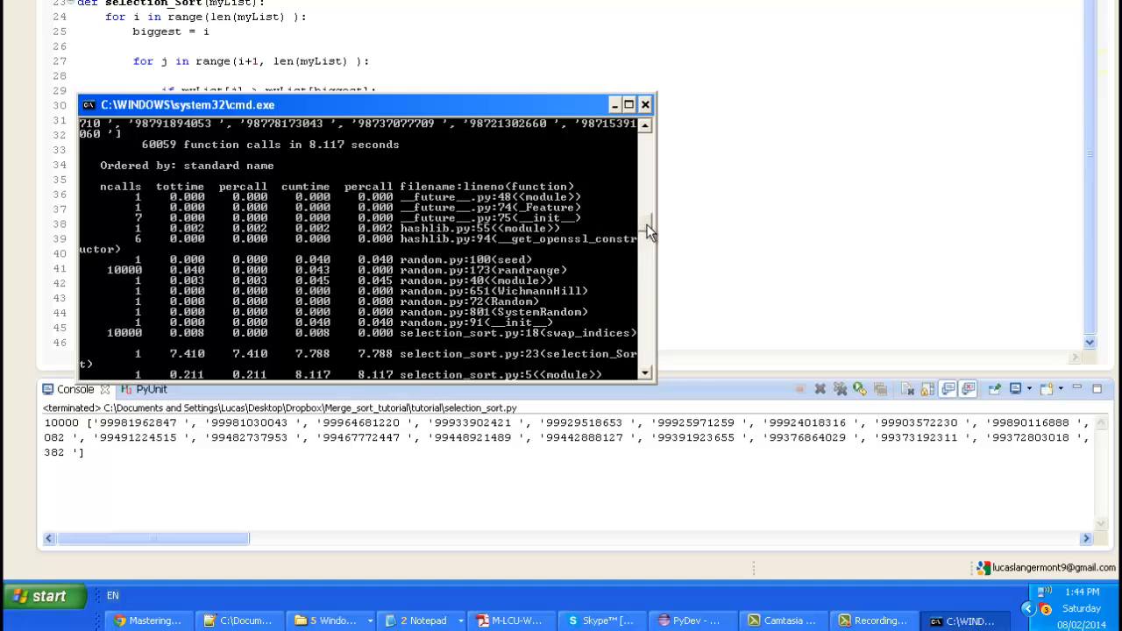
drag(647, 224, 647, 228)
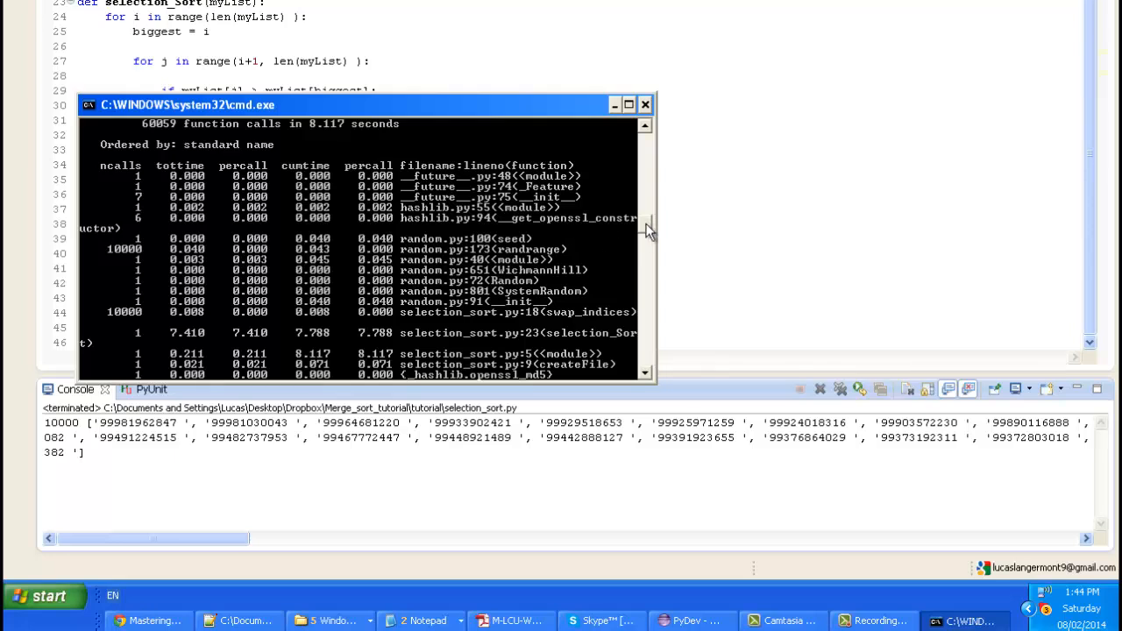
scroll(646, 223, down, 3)
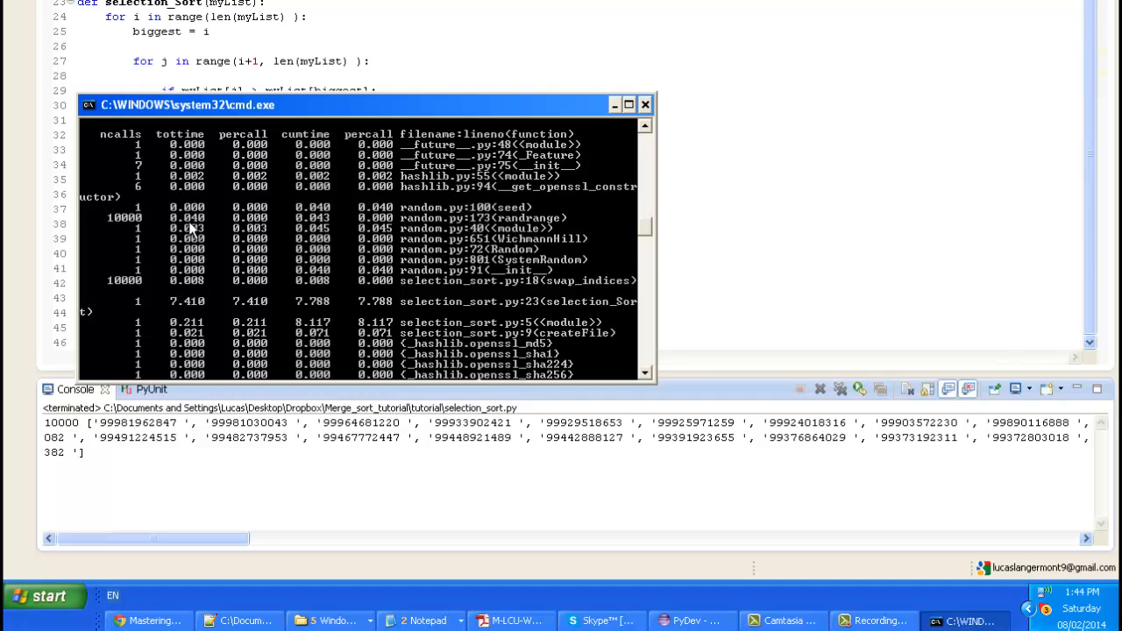
drag(647, 229, 644, 248)
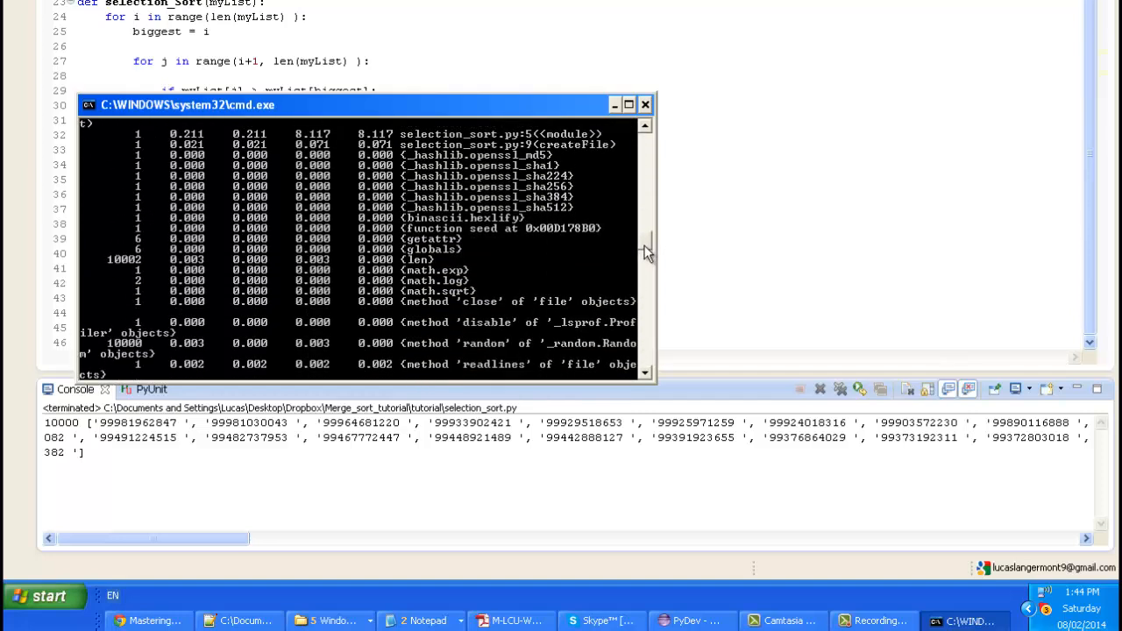
drag(644, 248, 644, 230)
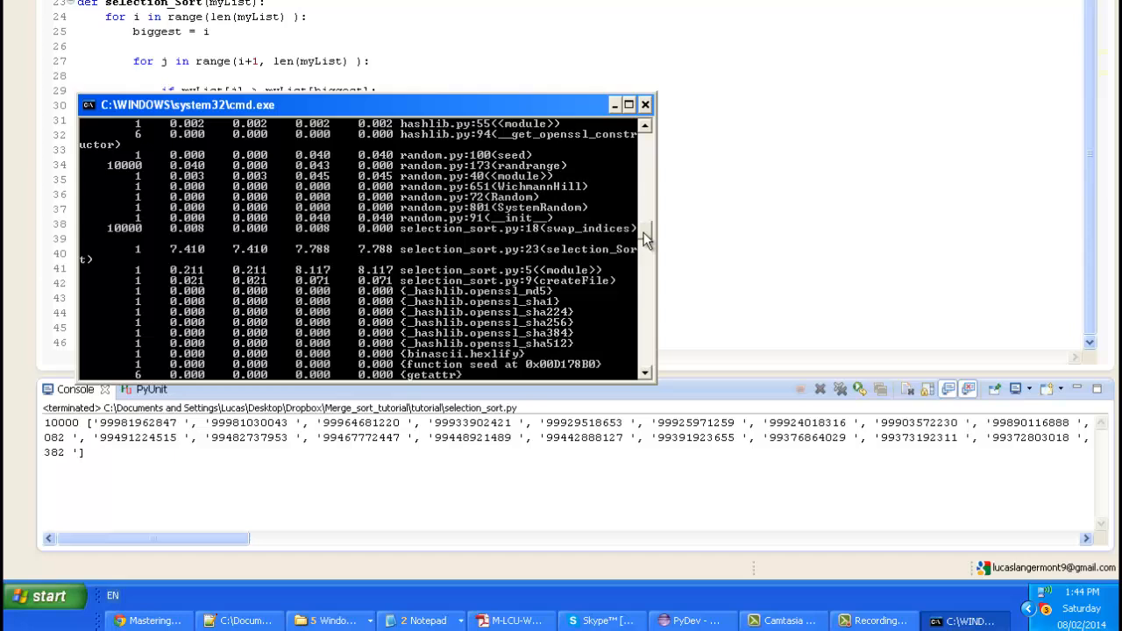